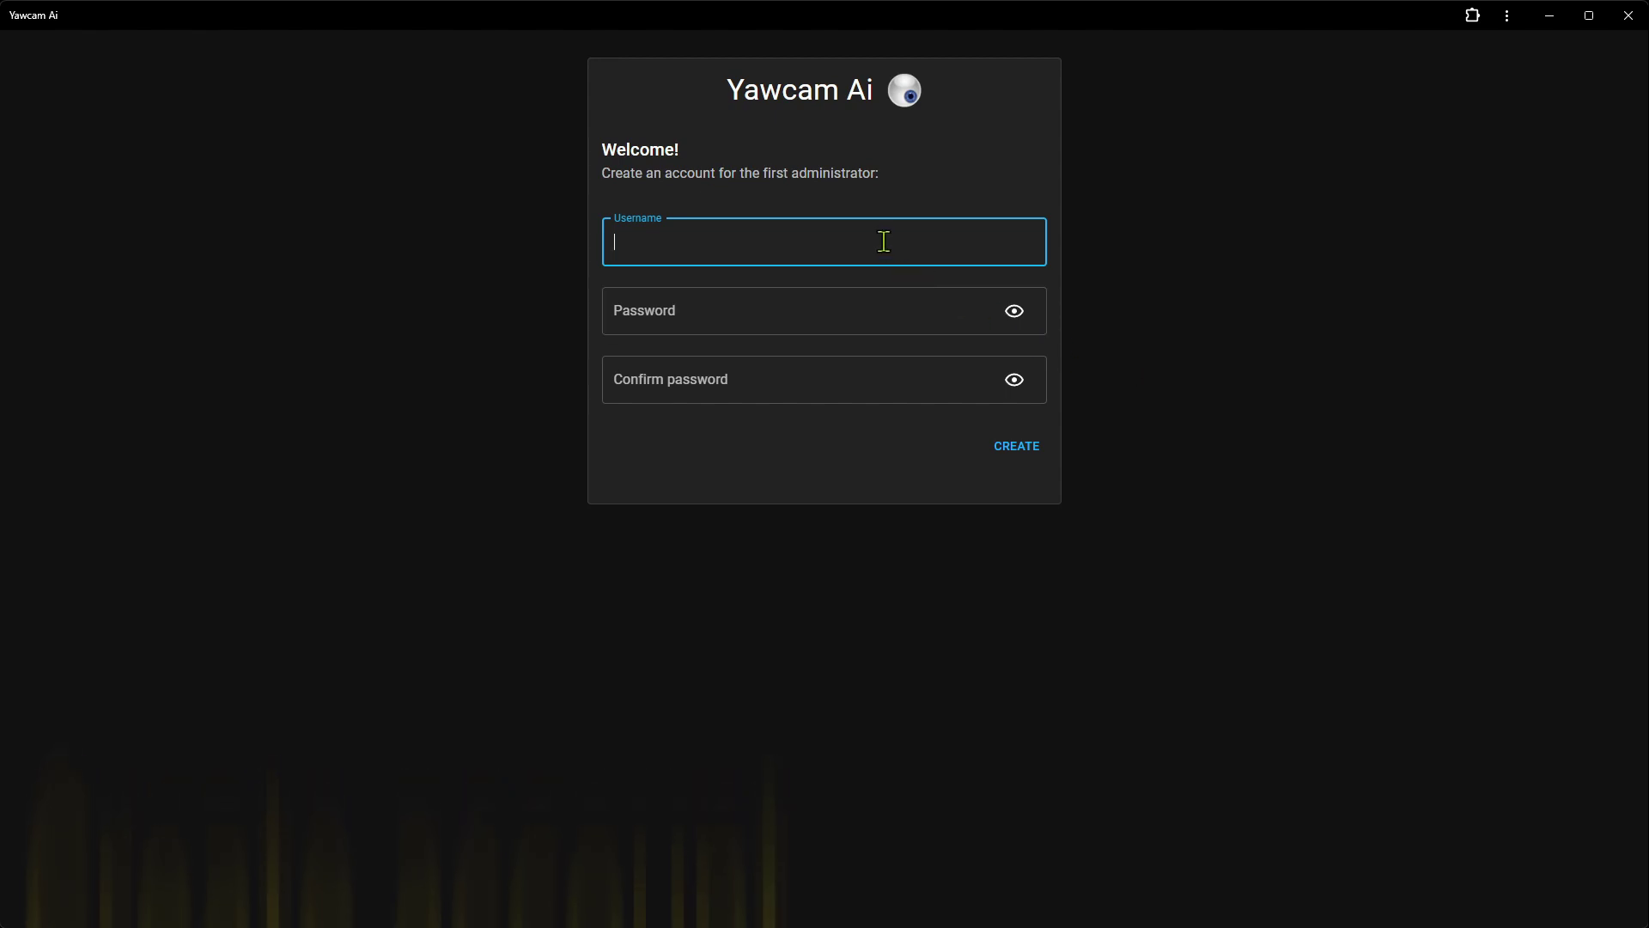
Create the administrator account with a username and a password entered twice to confirm
{"action": "type", "text": "malun"}
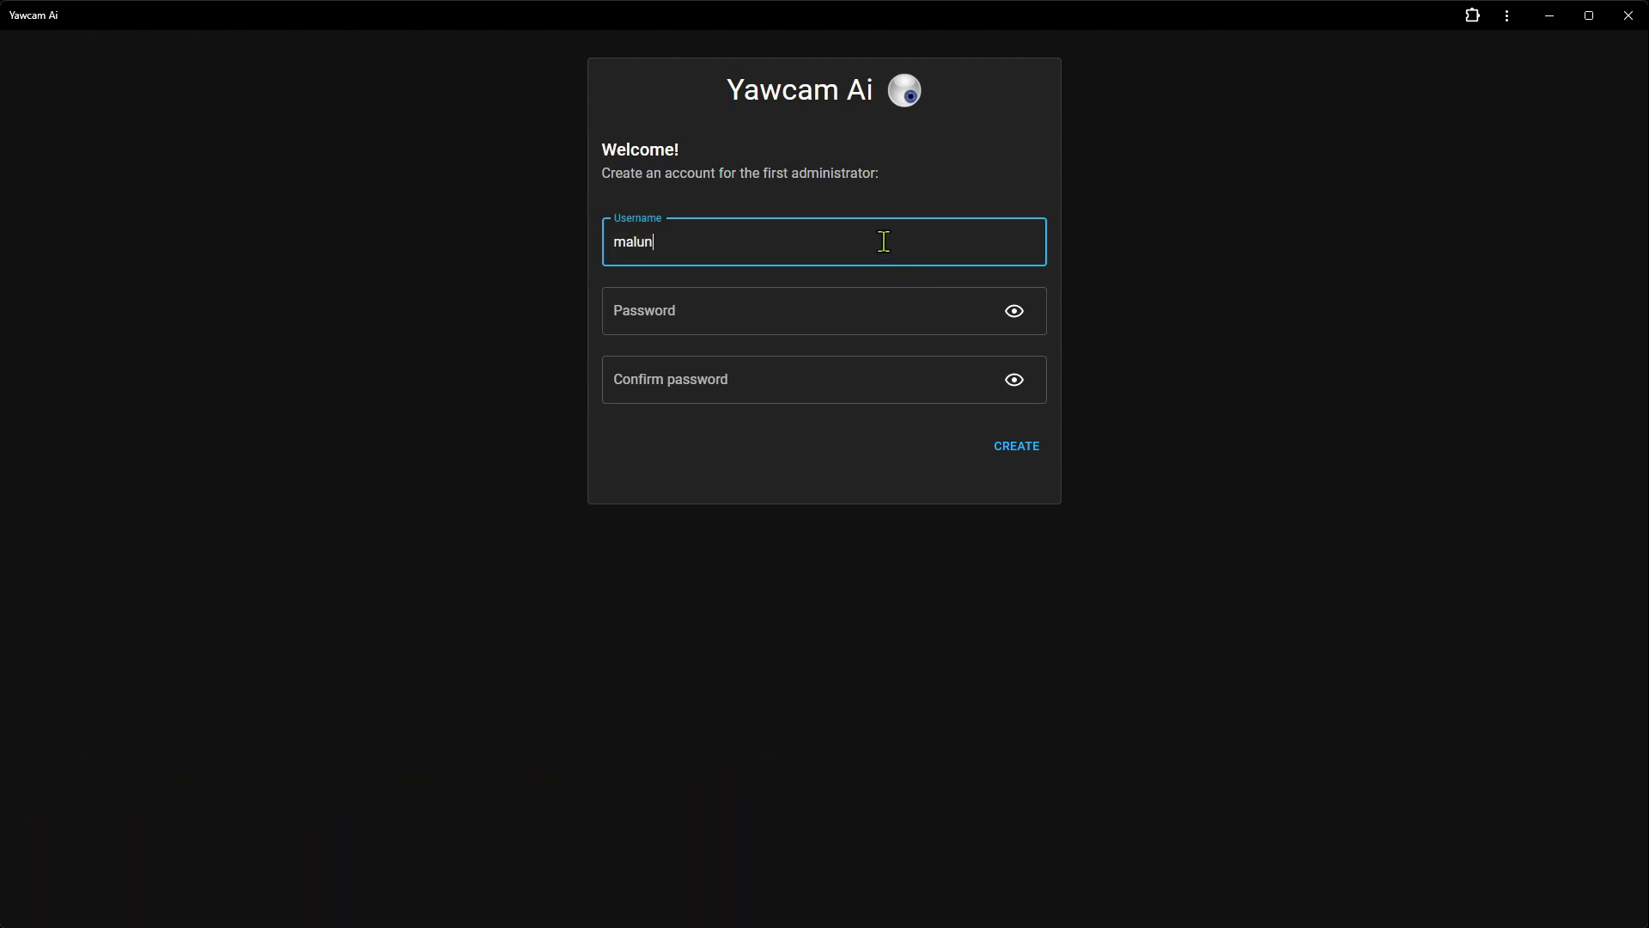
{"action": "key", "text": "Tab"}
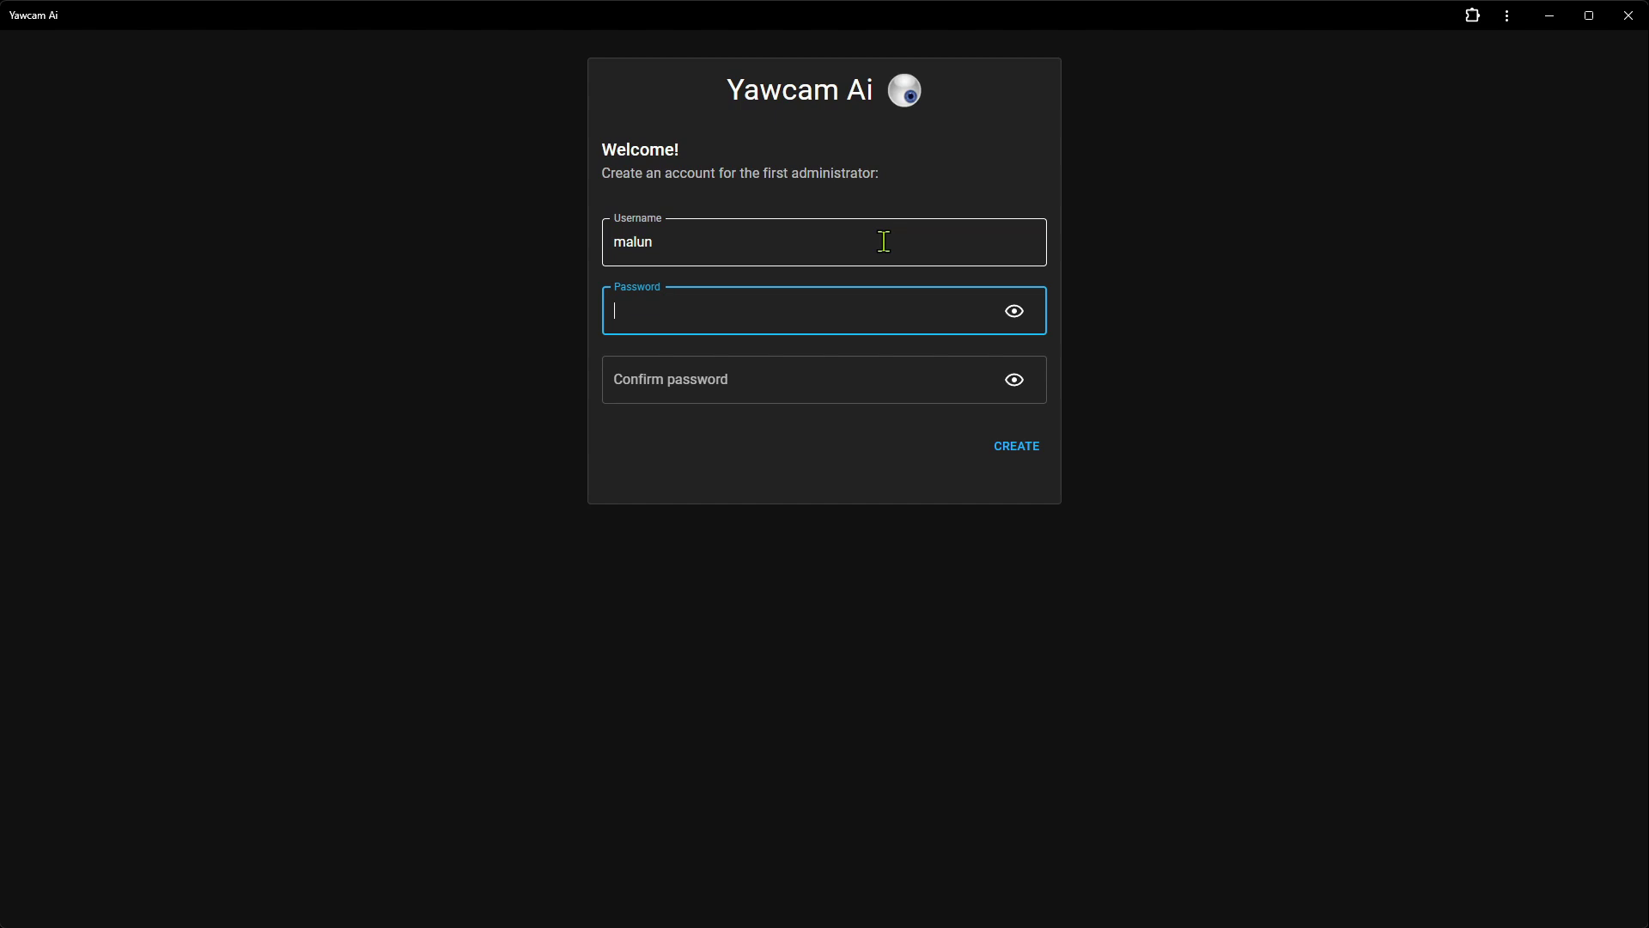
{"action": "type", "text": "******"}
{"action": "key", "text": "Tab"}
{"action": "key", "text": "Tab"}
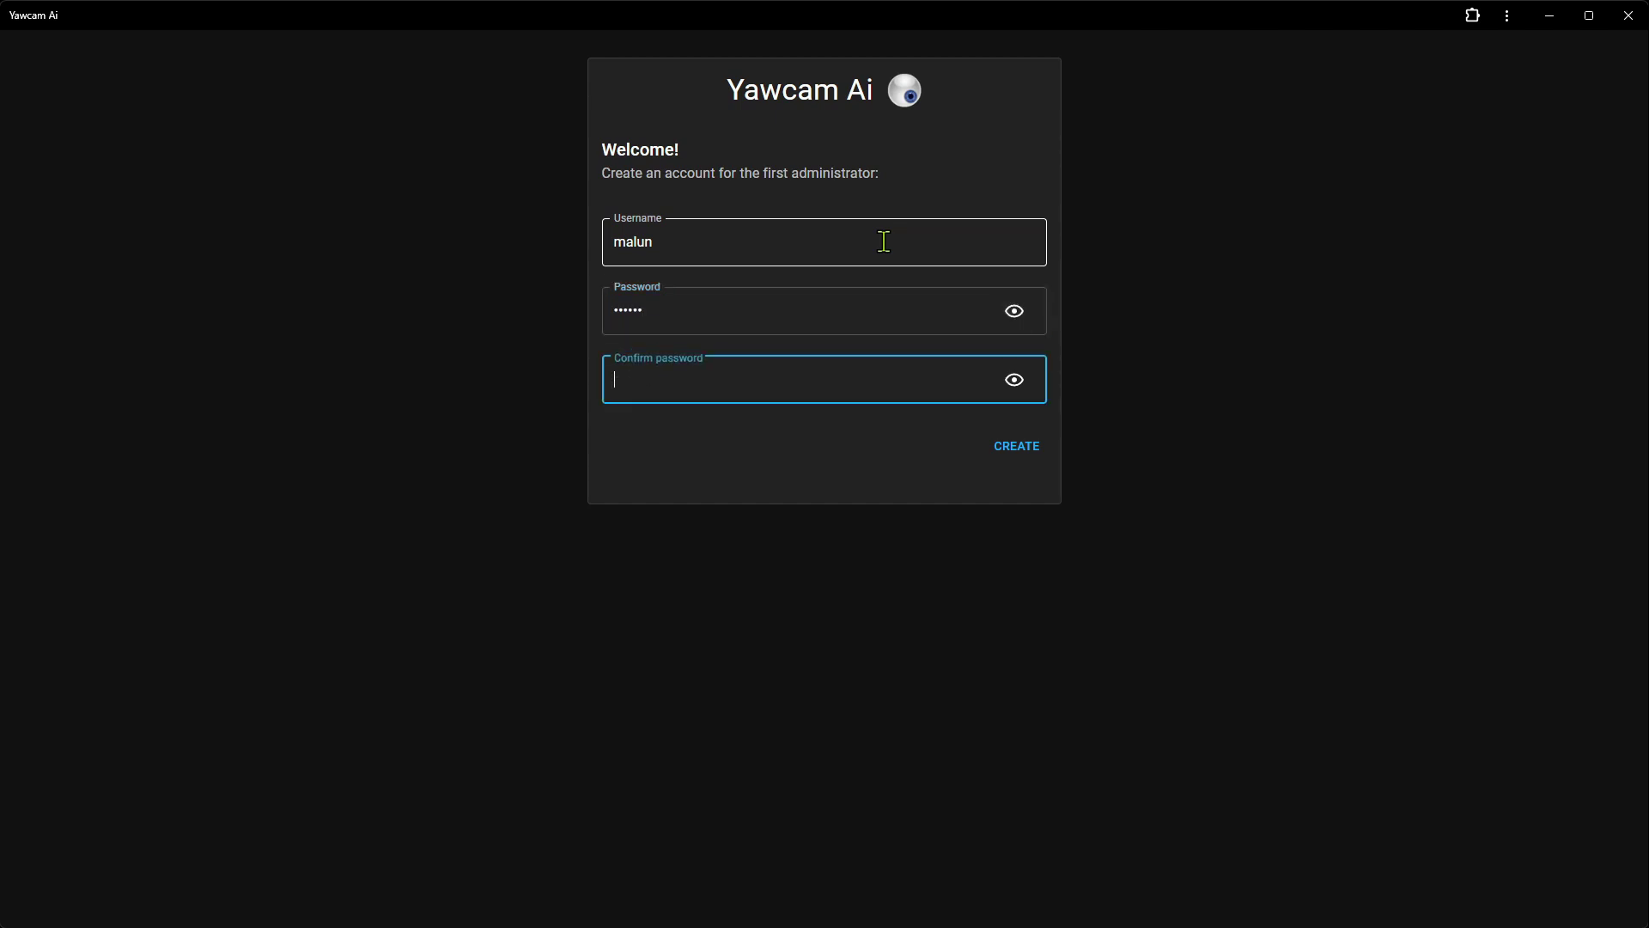
{"action": "type", "text": "******"}
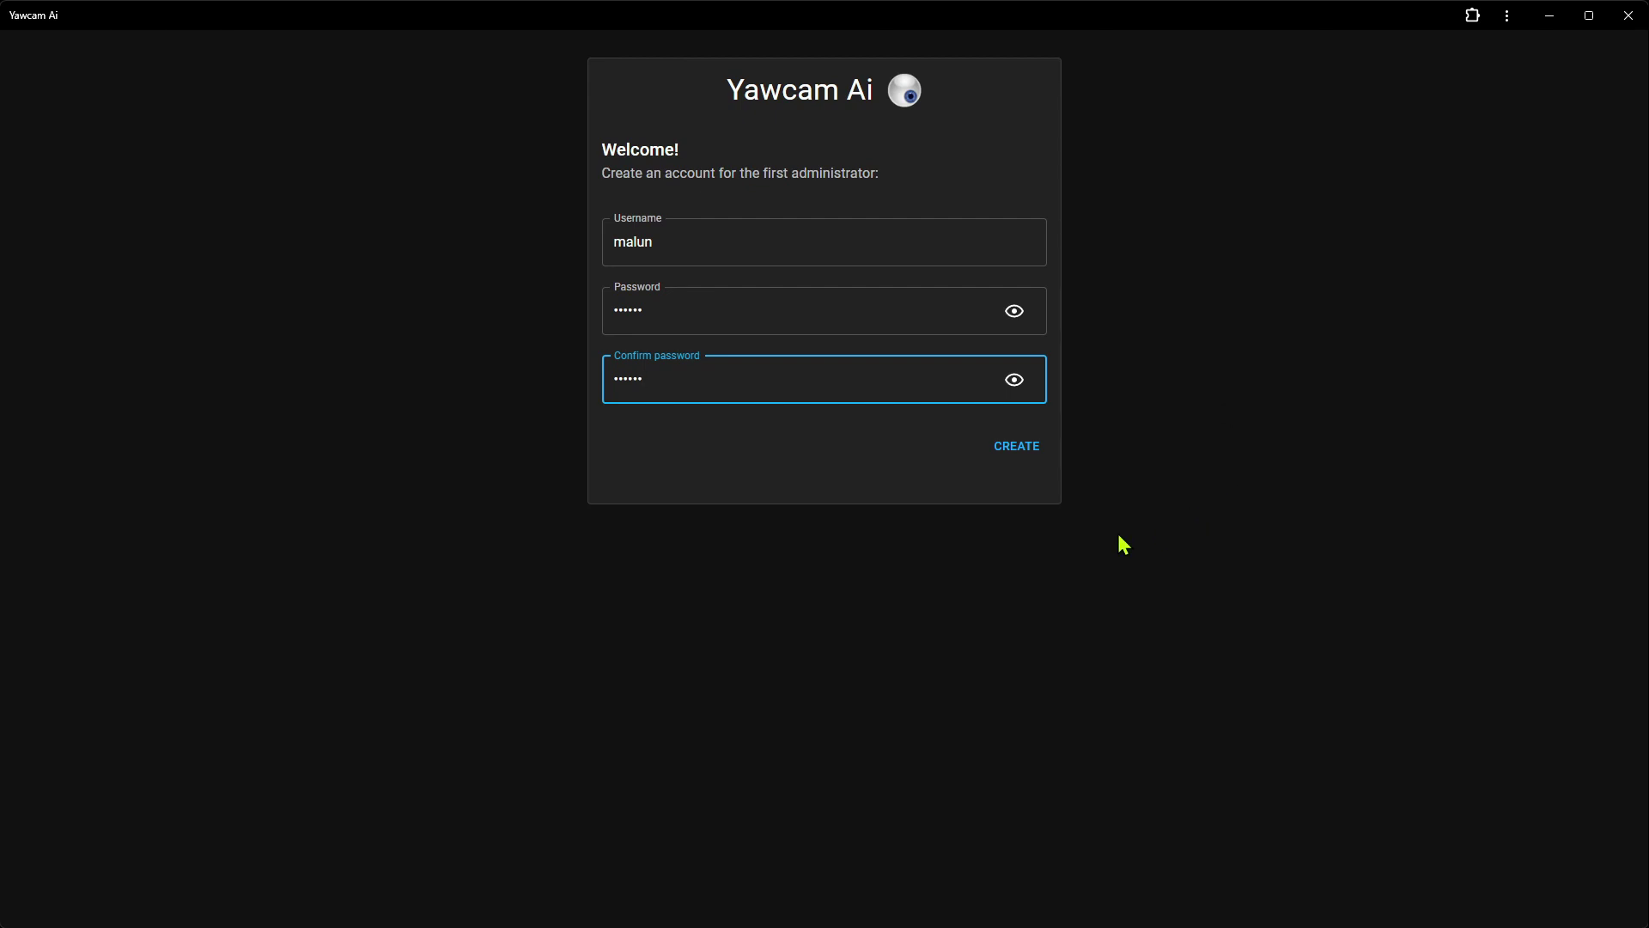
{"action": "left_click", "coordinate": [1017, 447]}
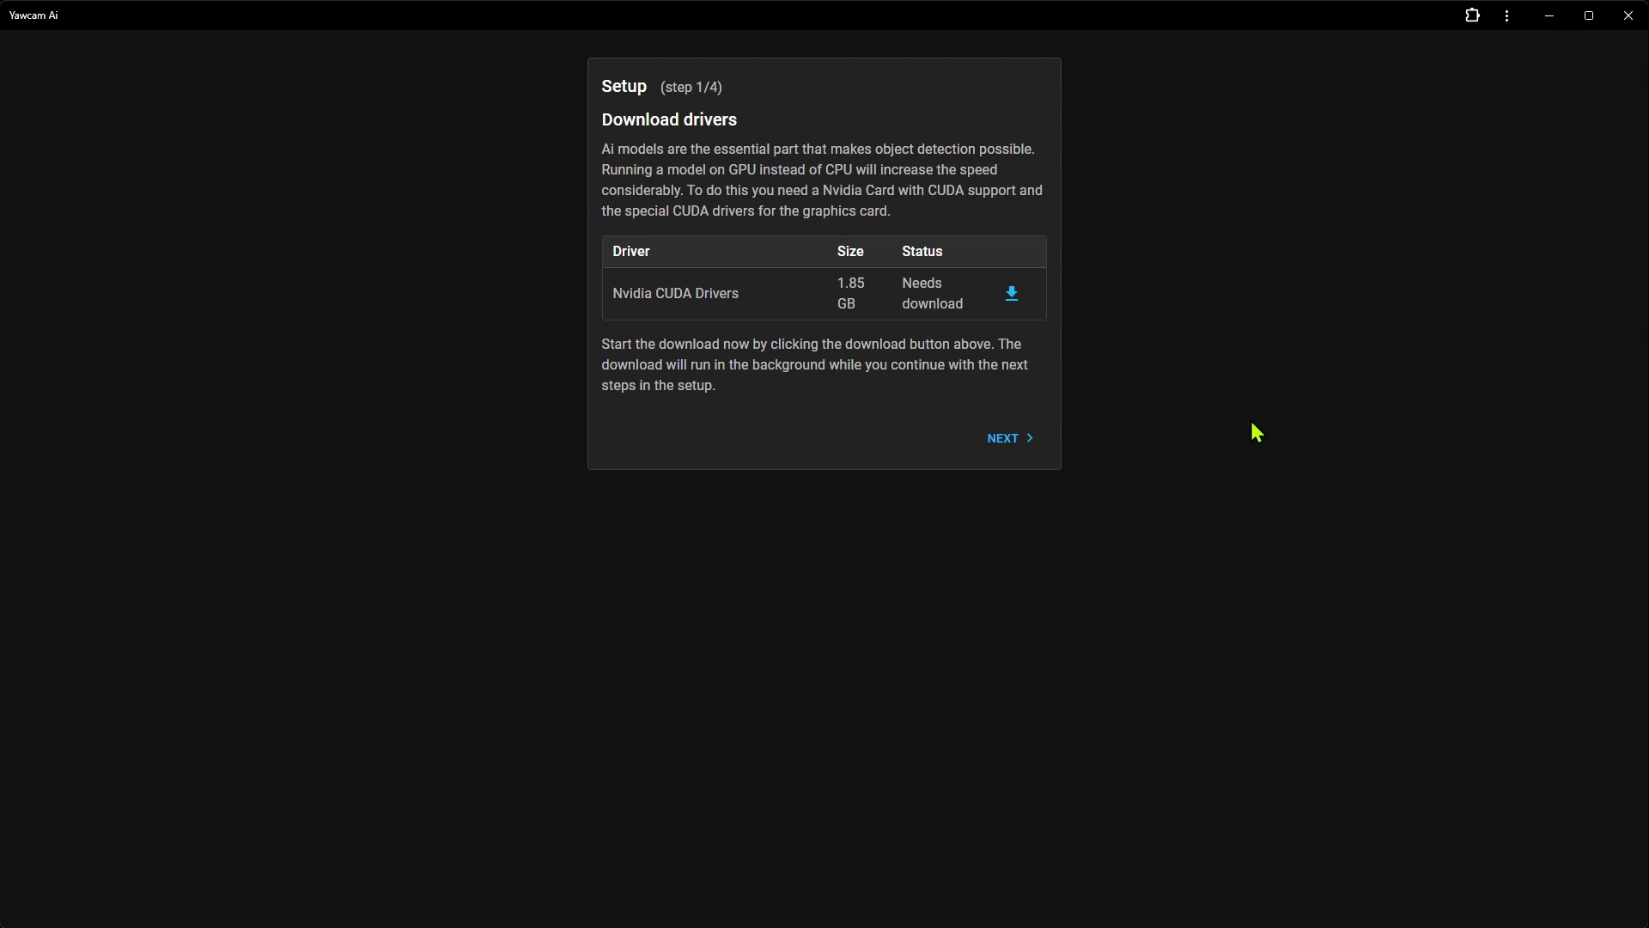
Start the 1.85 GB Nvidia CUDA Drivers download and advance to the storage location step
{"action": "left_click", "coordinate": [1013, 294]}
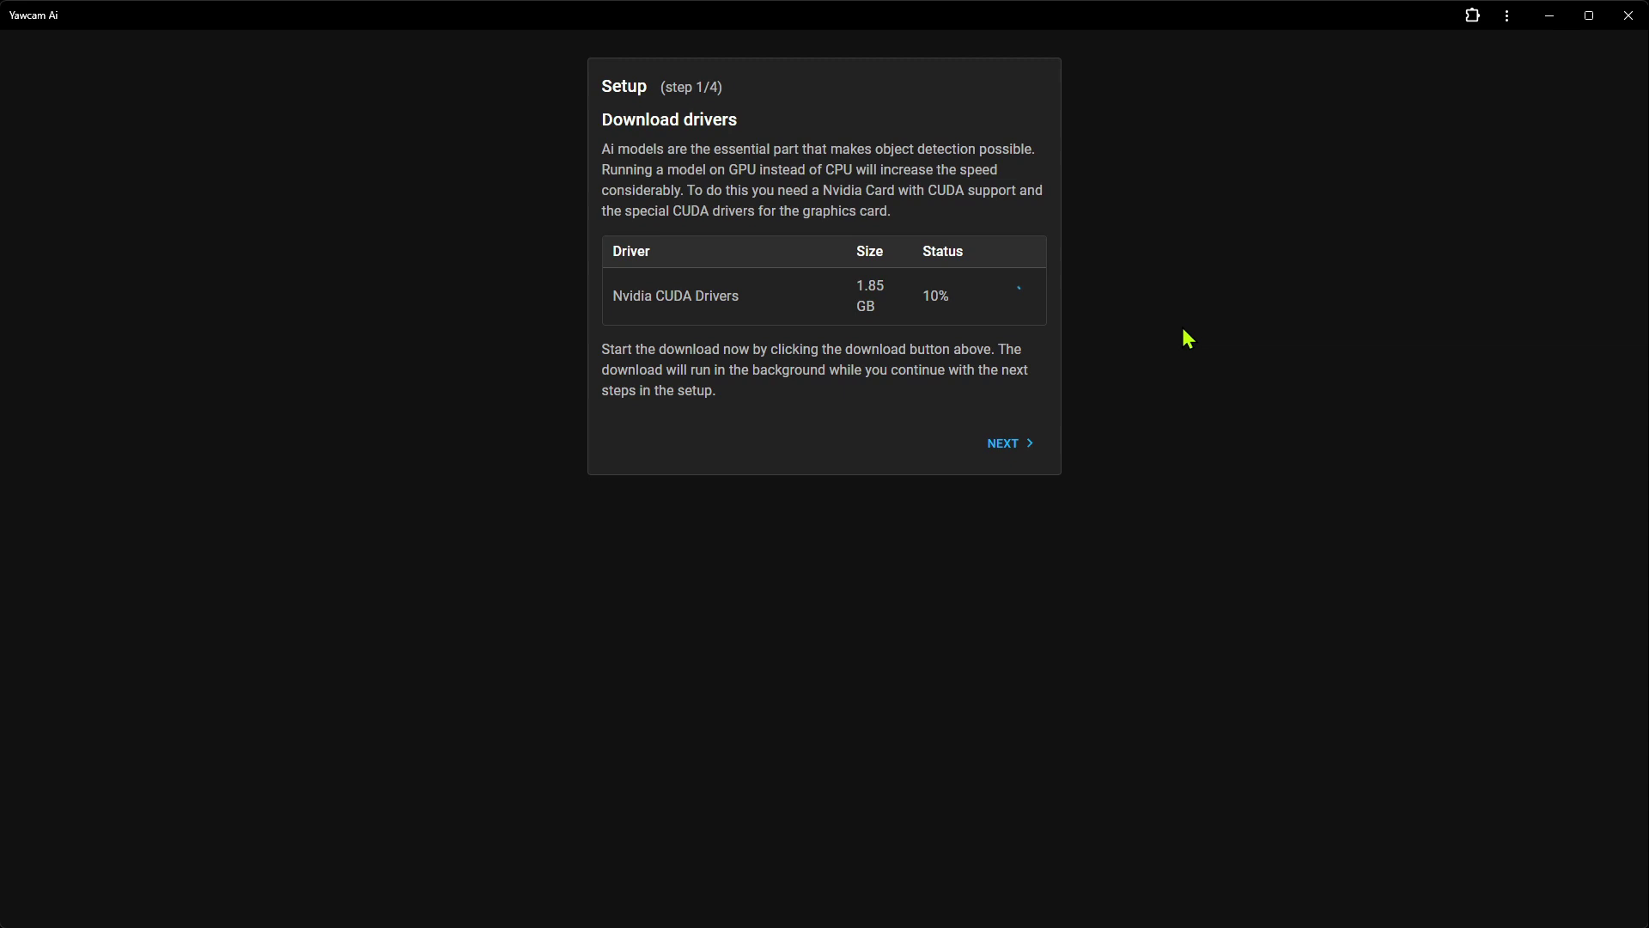
{"action": "left_click", "coordinate": [1010, 446]}
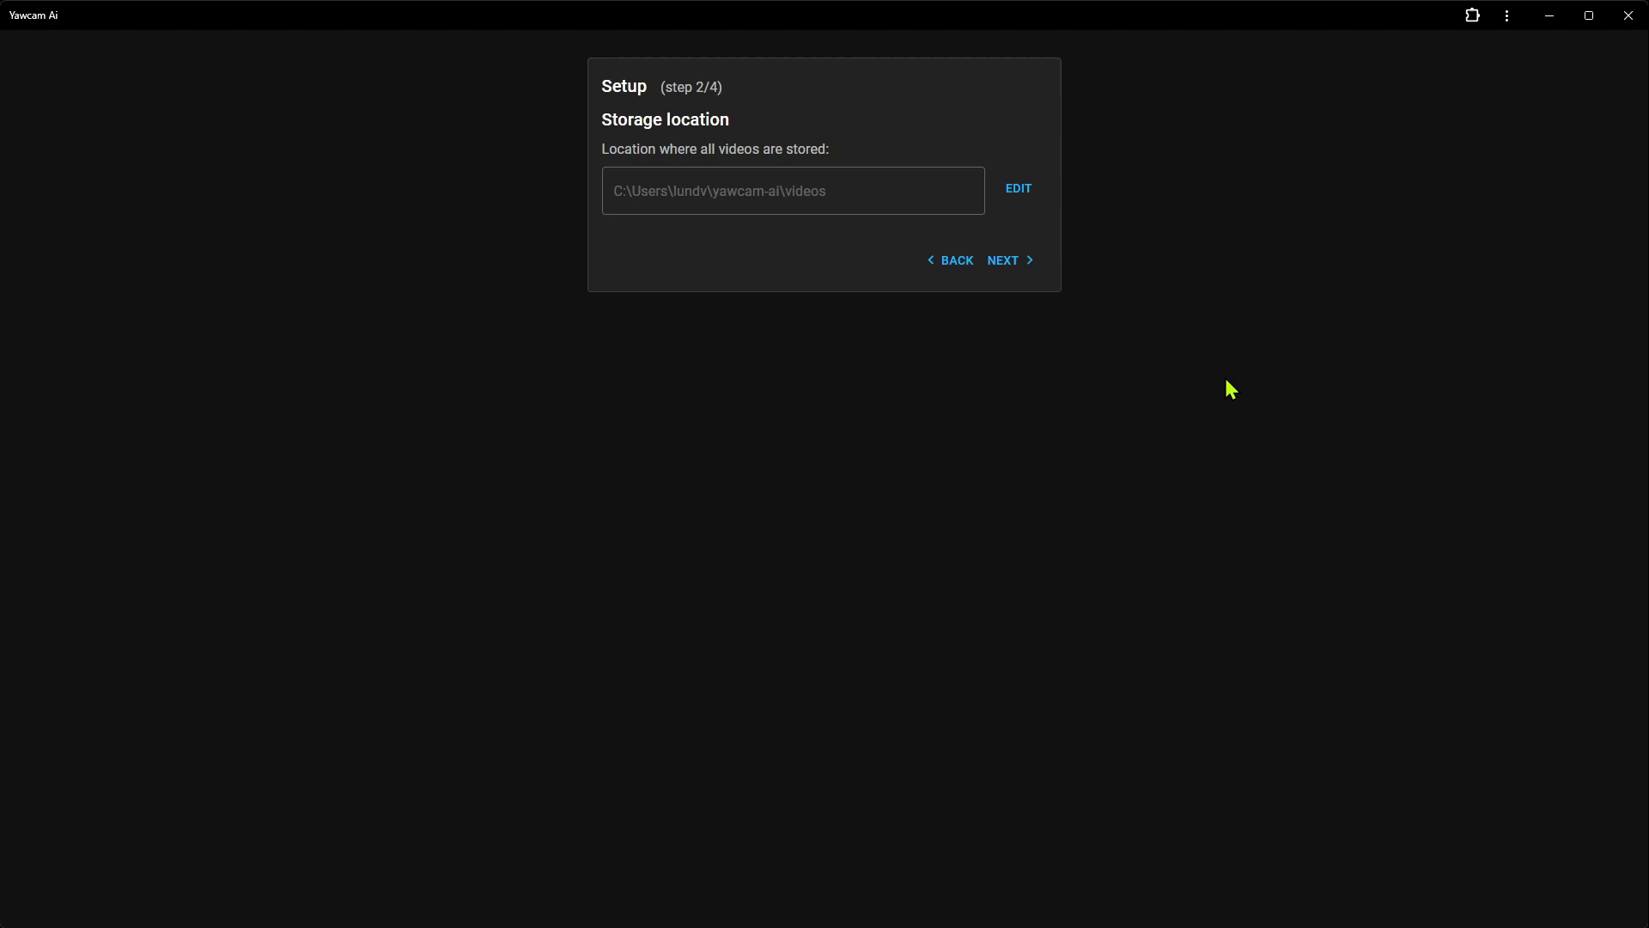
Discard an attempted storage path edit, keep the default videos folder, and advance to Add device
{"action": "left_click", "coordinate": [1020, 199]}
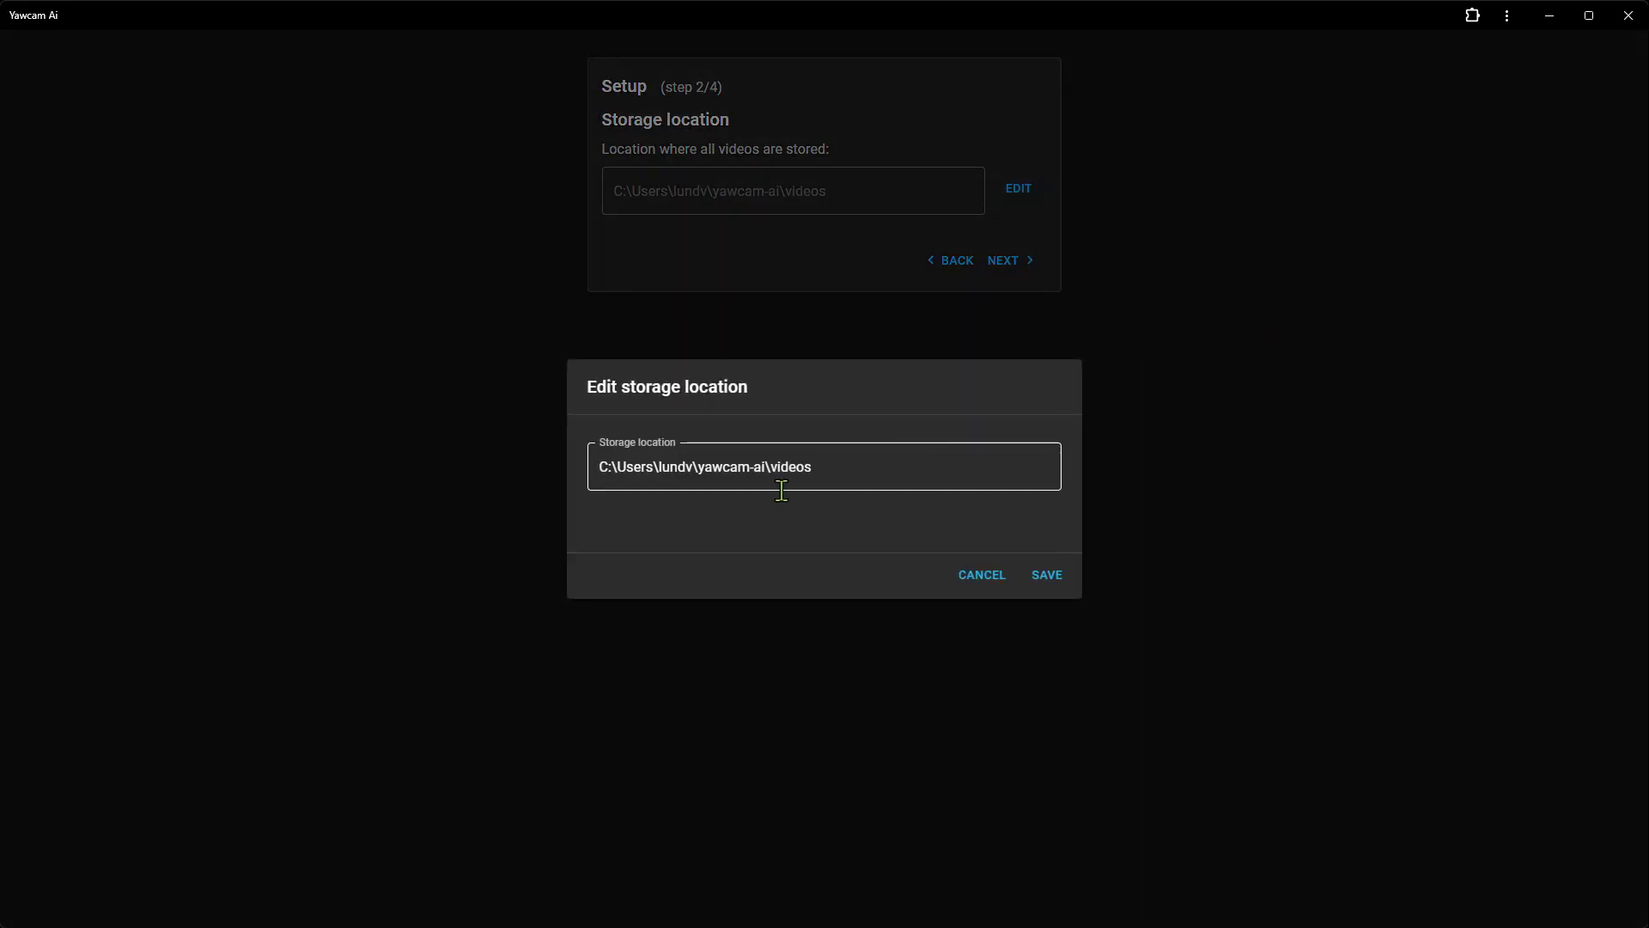
{"action": "left_click", "coordinate": [697, 466]}
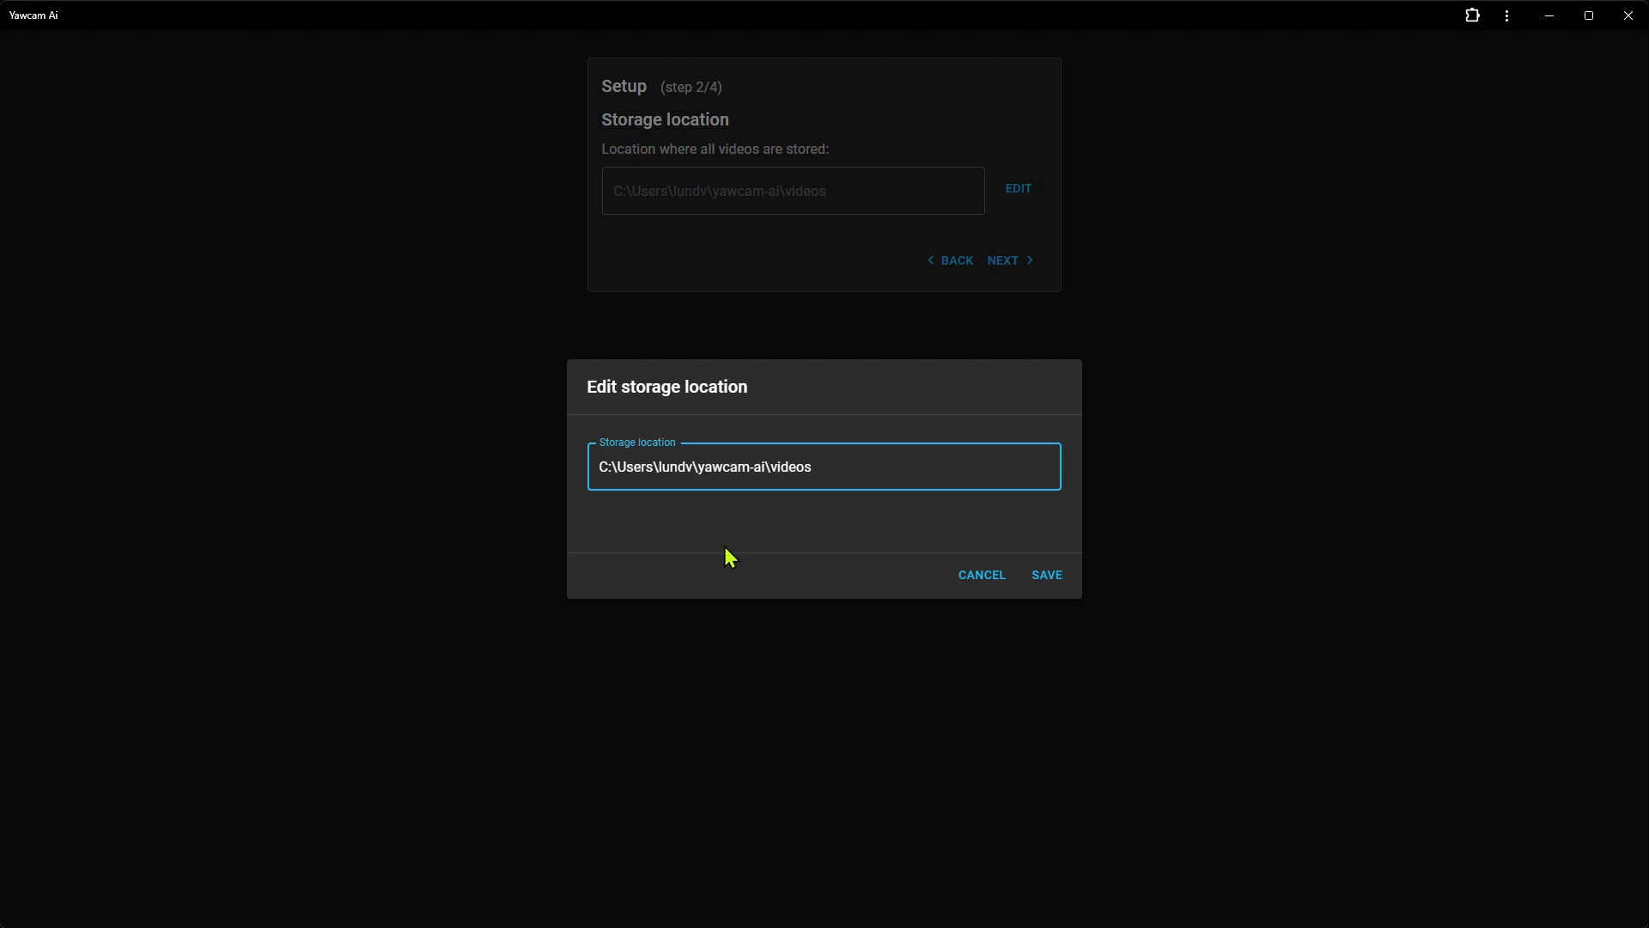
{"action": "key", "text": "shift+Left"}
{"action": "key", "text": "shift+Left"}
{"action": "key", "text": "shift+Left"}
{"action": "key", "text": "shift+Left"}
{"action": "key", "text": "shift+Left"}
{"action": "key", "text": "shift+Left"}
{"action": "key", "text": "shift+Left"}
{"action": "key", "text": "shift+Left"}
{"action": "key", "text": "shift+Left"}
{"action": "key", "text": "shift+Left"}
{"action": "key", "text": "BackSpace"}
{"action": "key", "text": "BackSpace"}
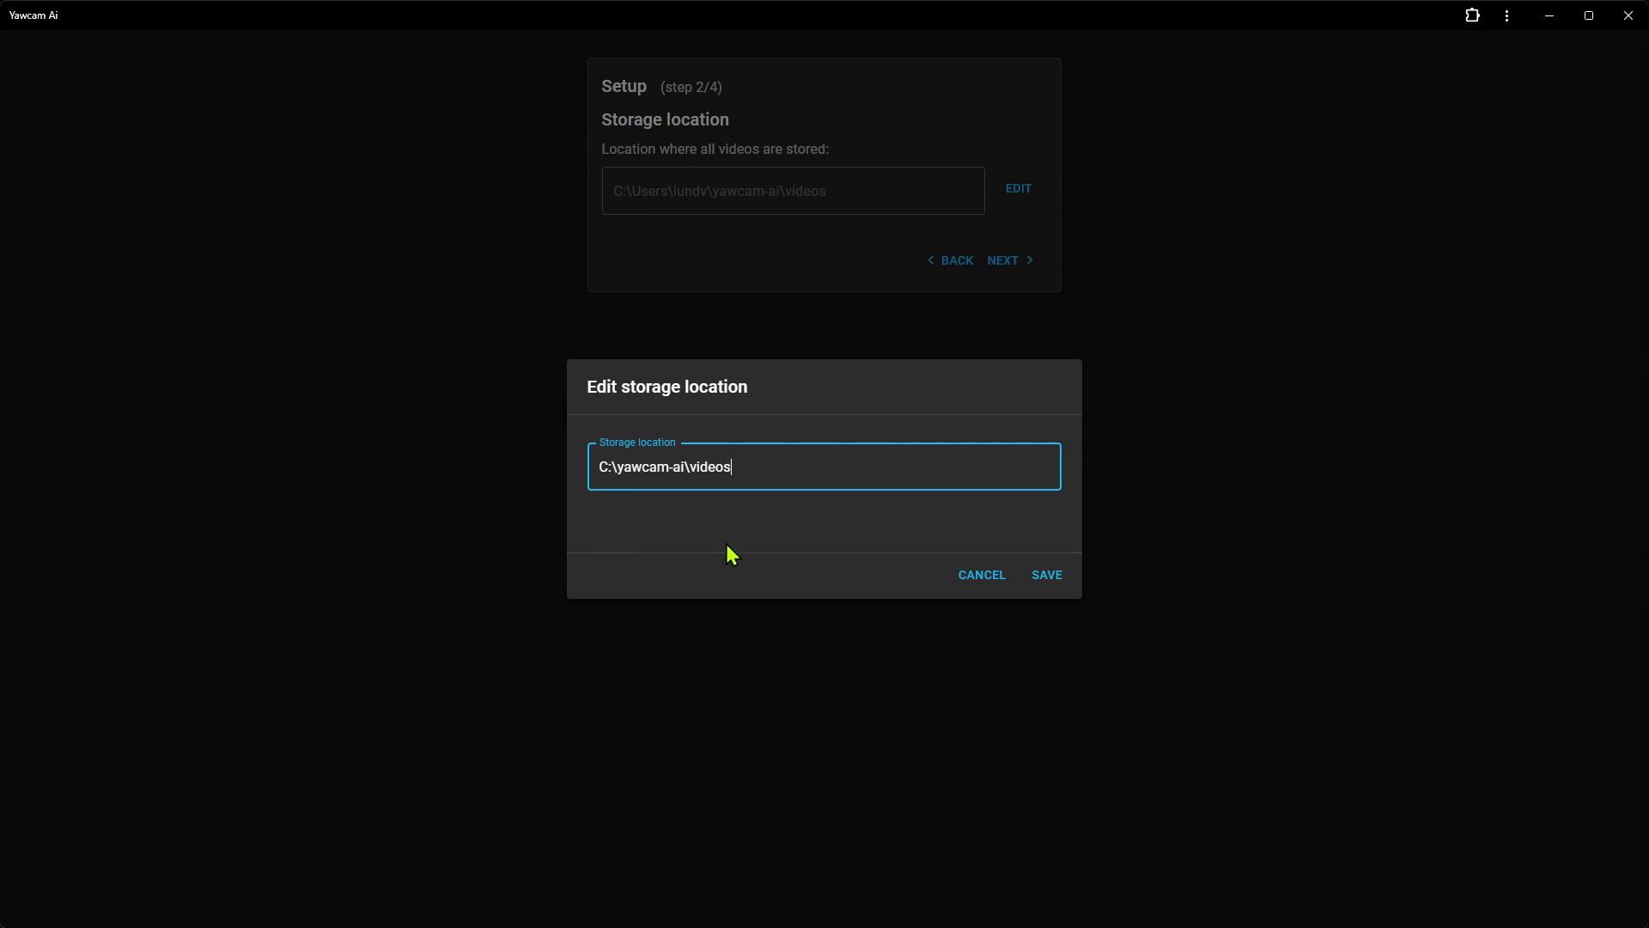
{"action": "left_click", "coordinate": [983, 576]}
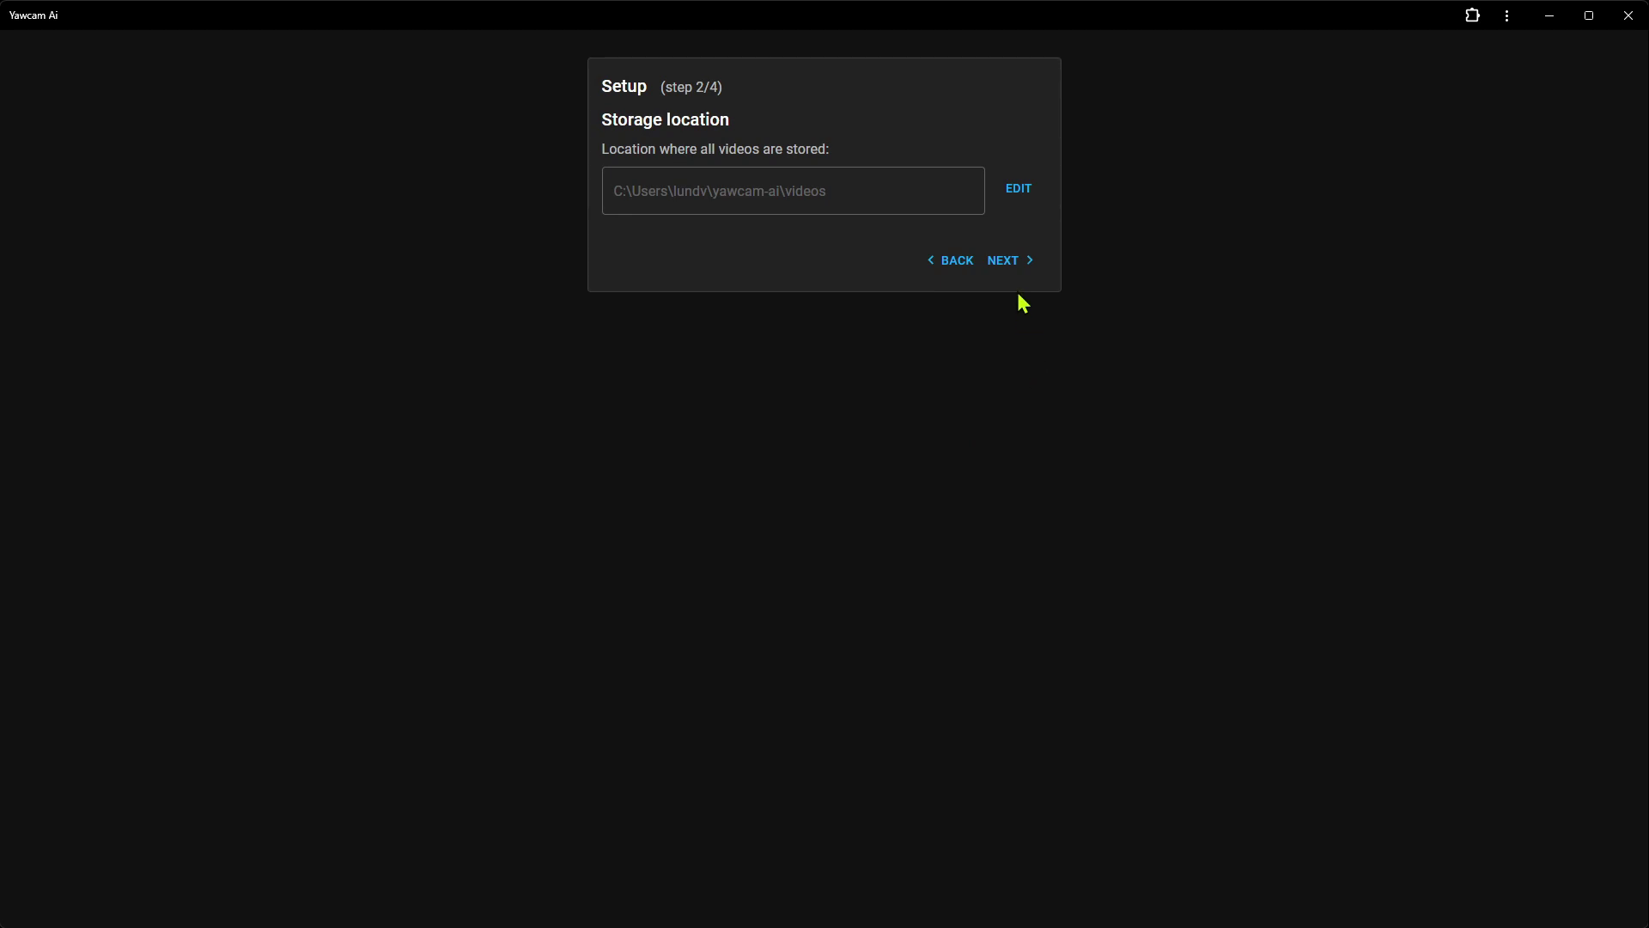
{"action": "left_click", "coordinate": [1010, 273]}
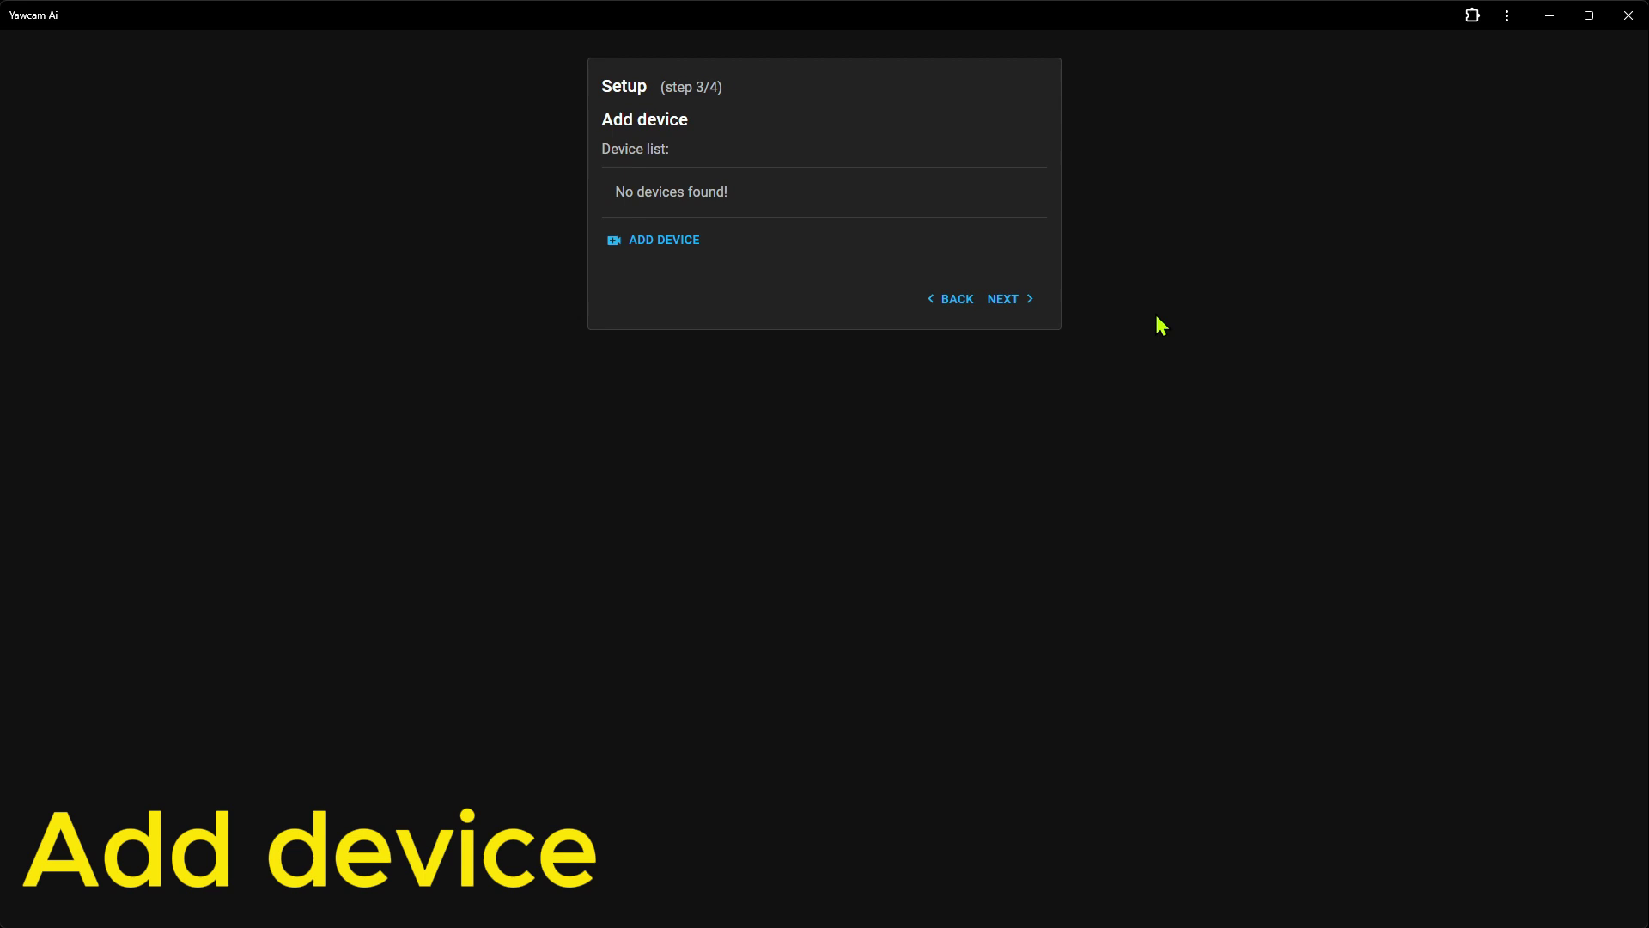
Add a device named 'Camera #1' of type IP Camera (ONVIF) and search for cameras
{"action": "left_click", "coordinate": [646, 241]}
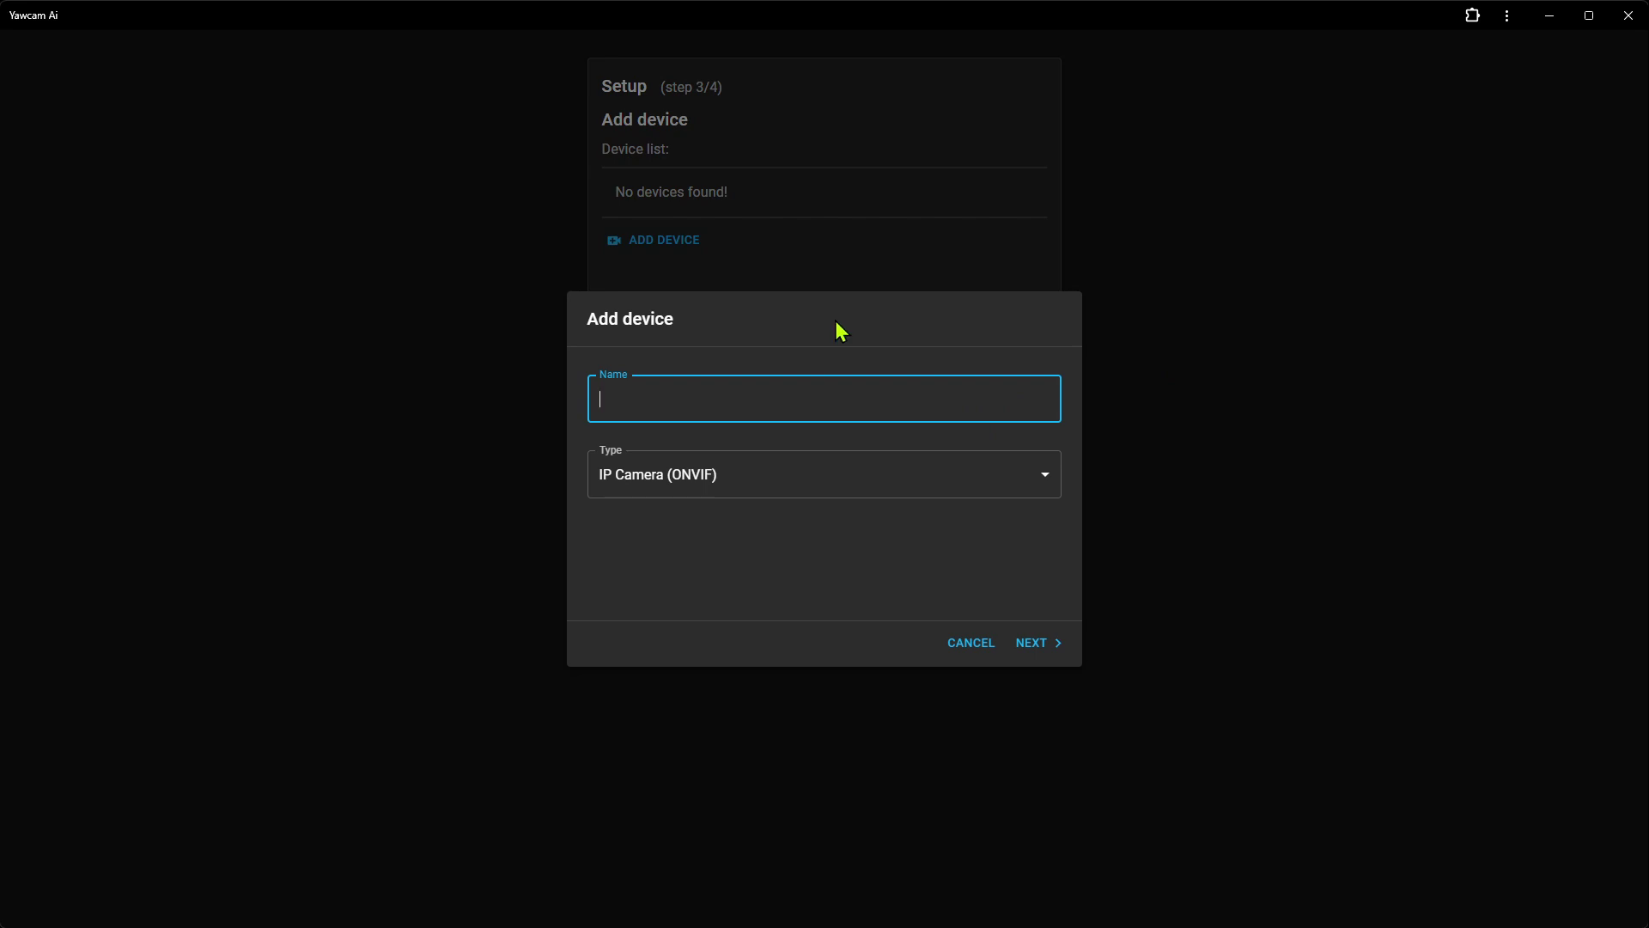
{"action": "type", "text": "Camera #1"}
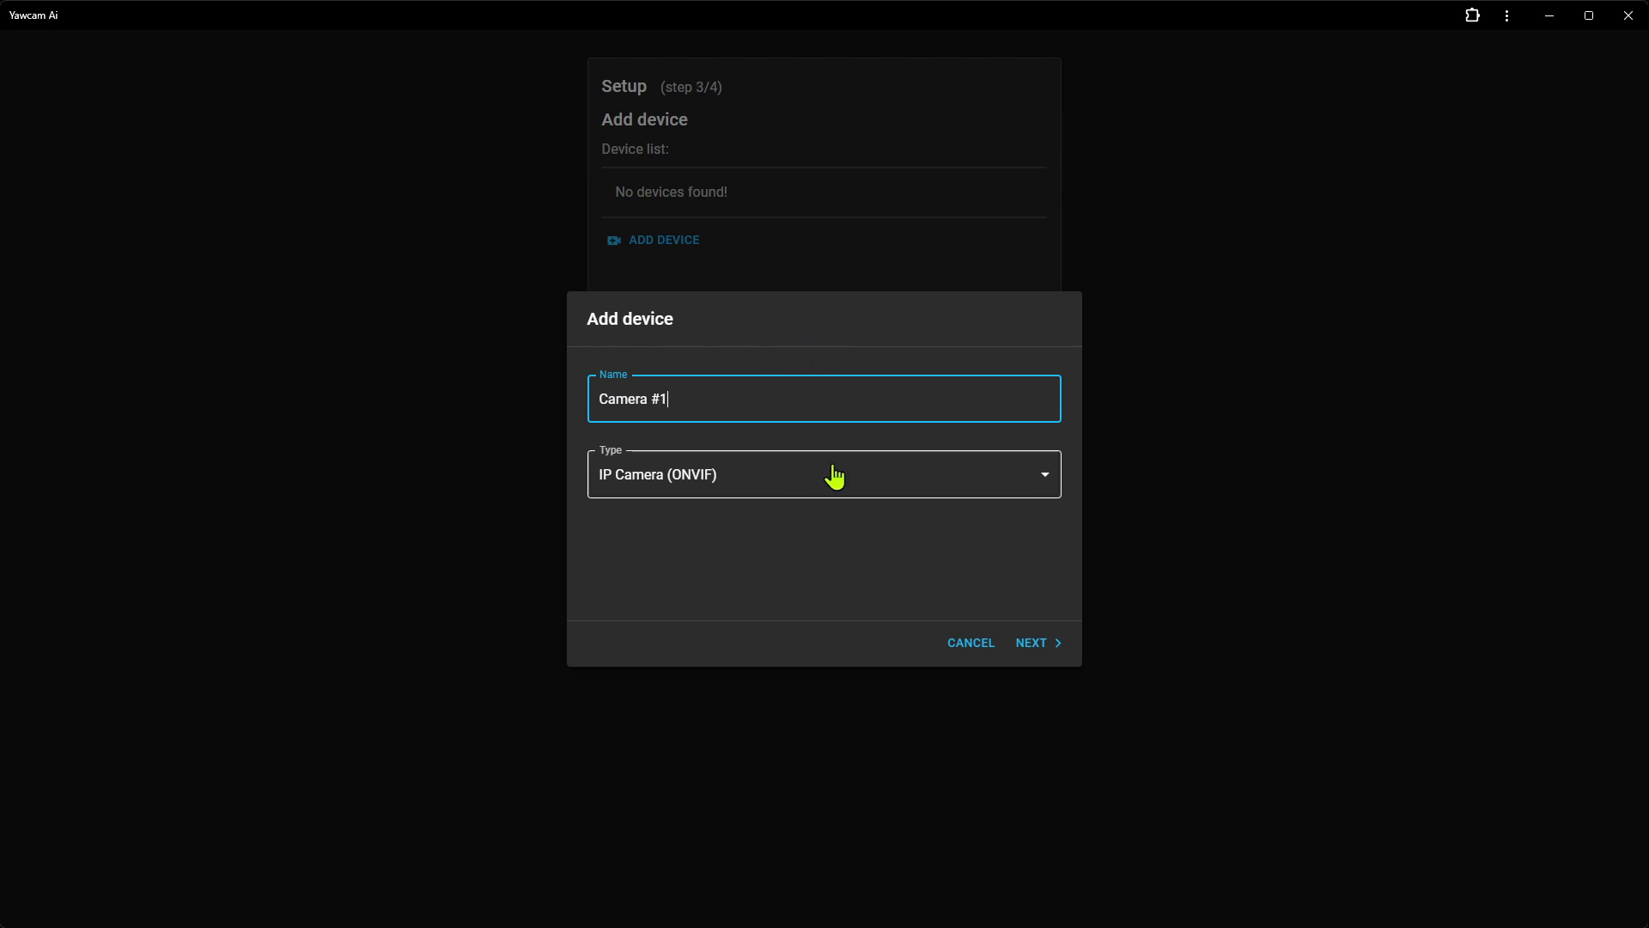
{"action": "left_click", "coordinate": [931, 488]}
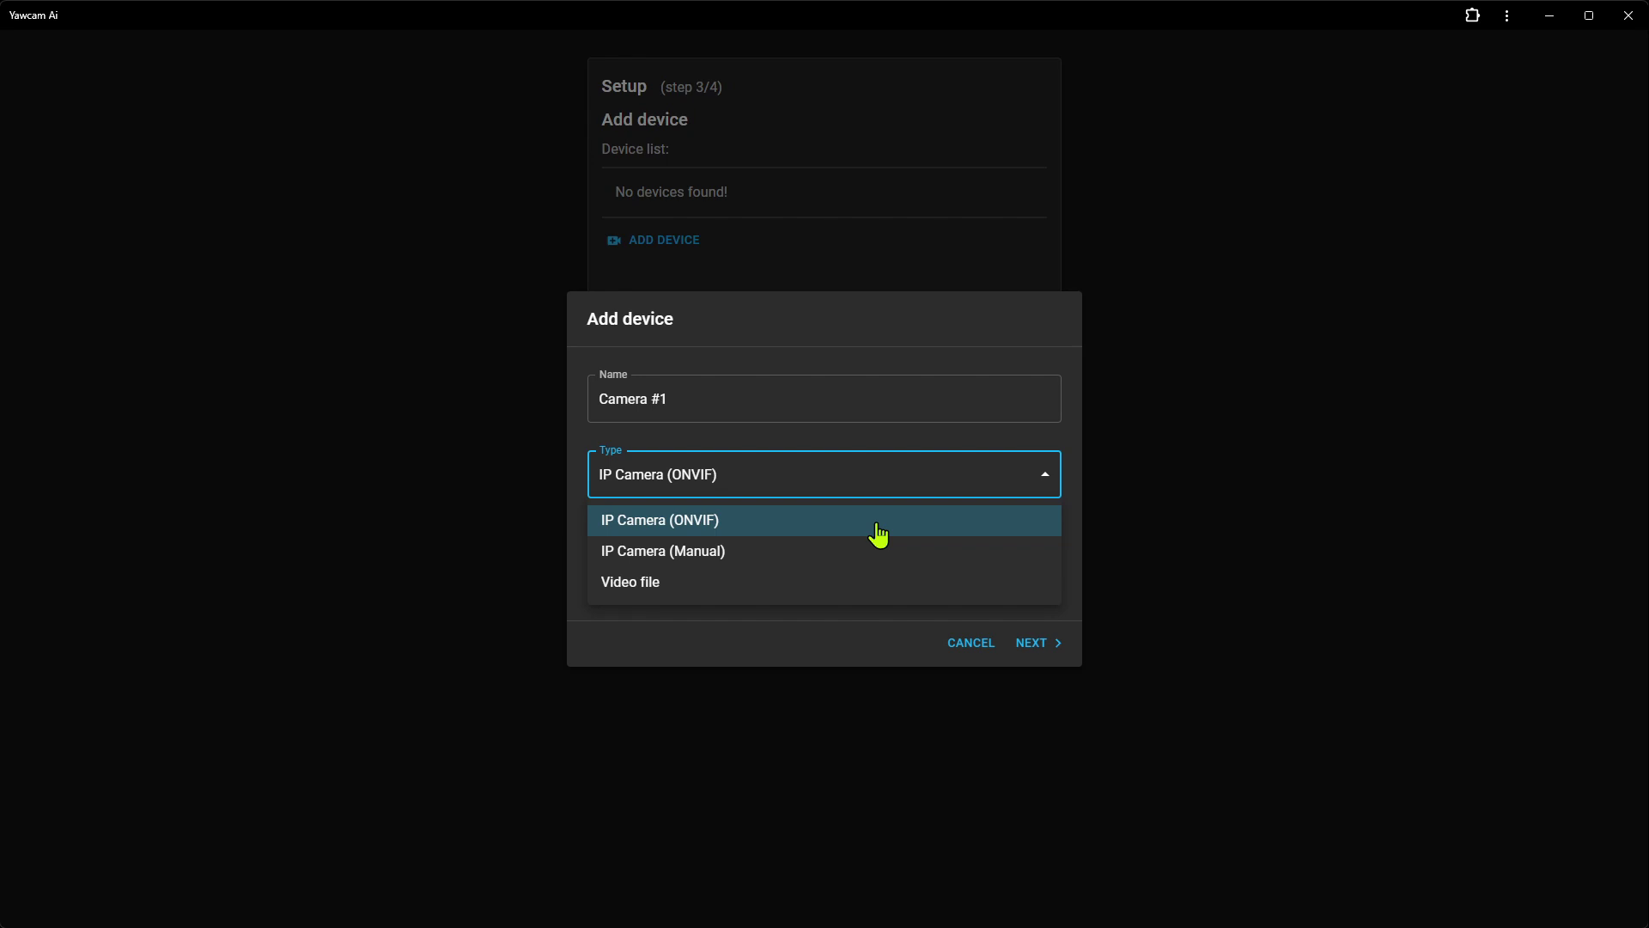
{"action": "left_click", "coordinate": [878, 534]}
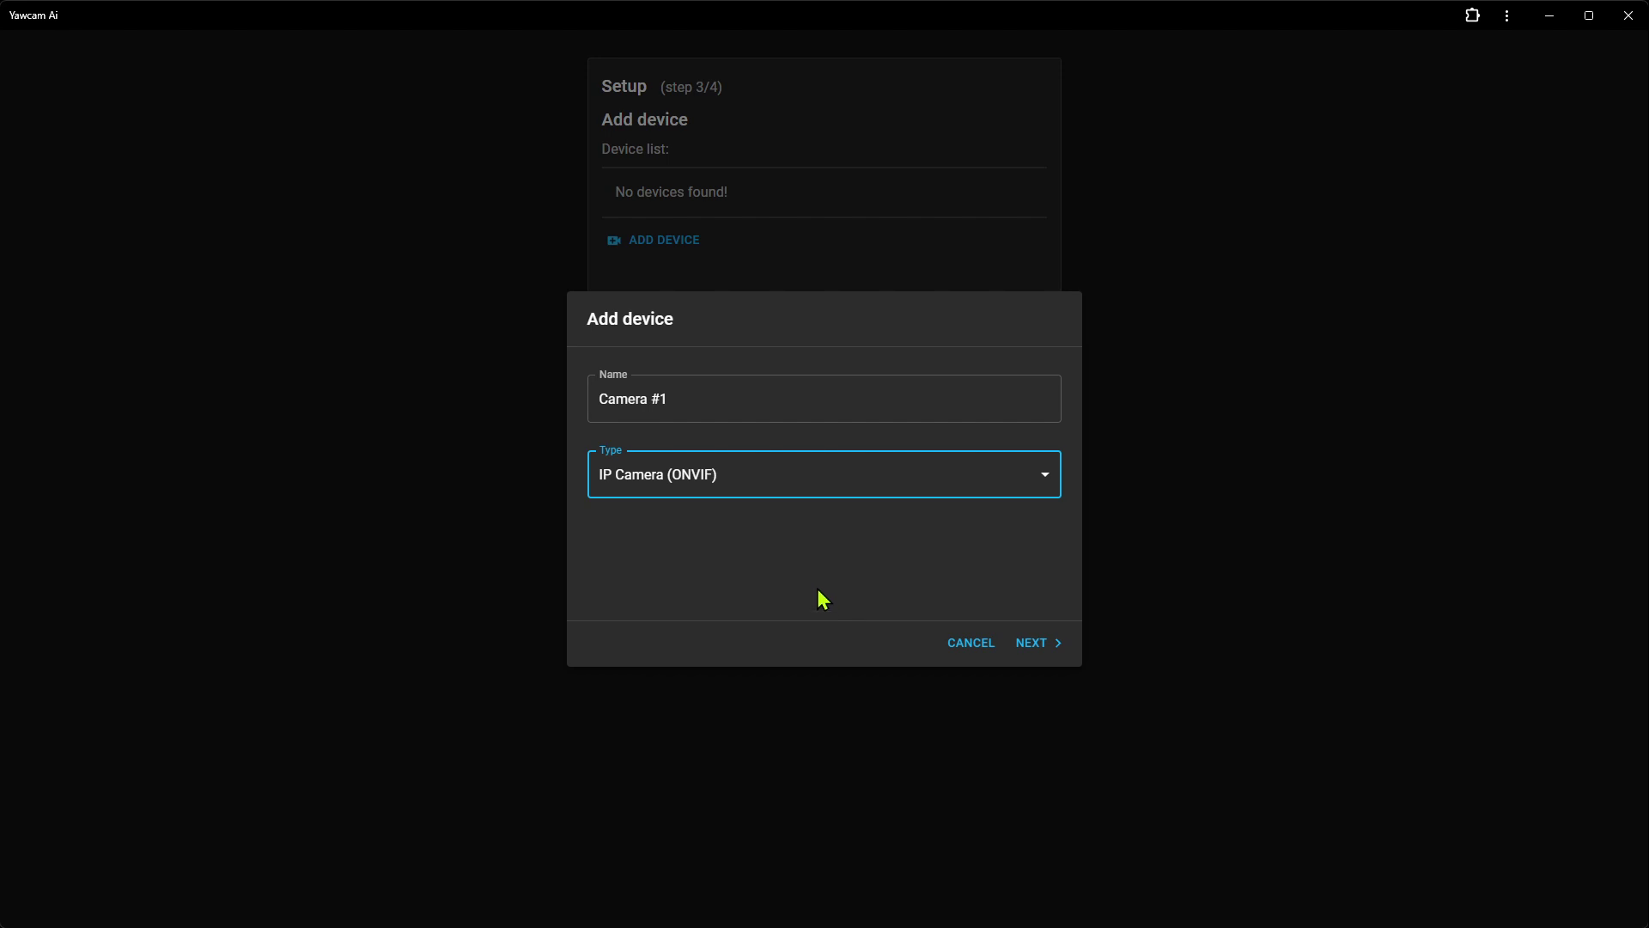
{"action": "left_click", "coordinate": [1039, 645]}
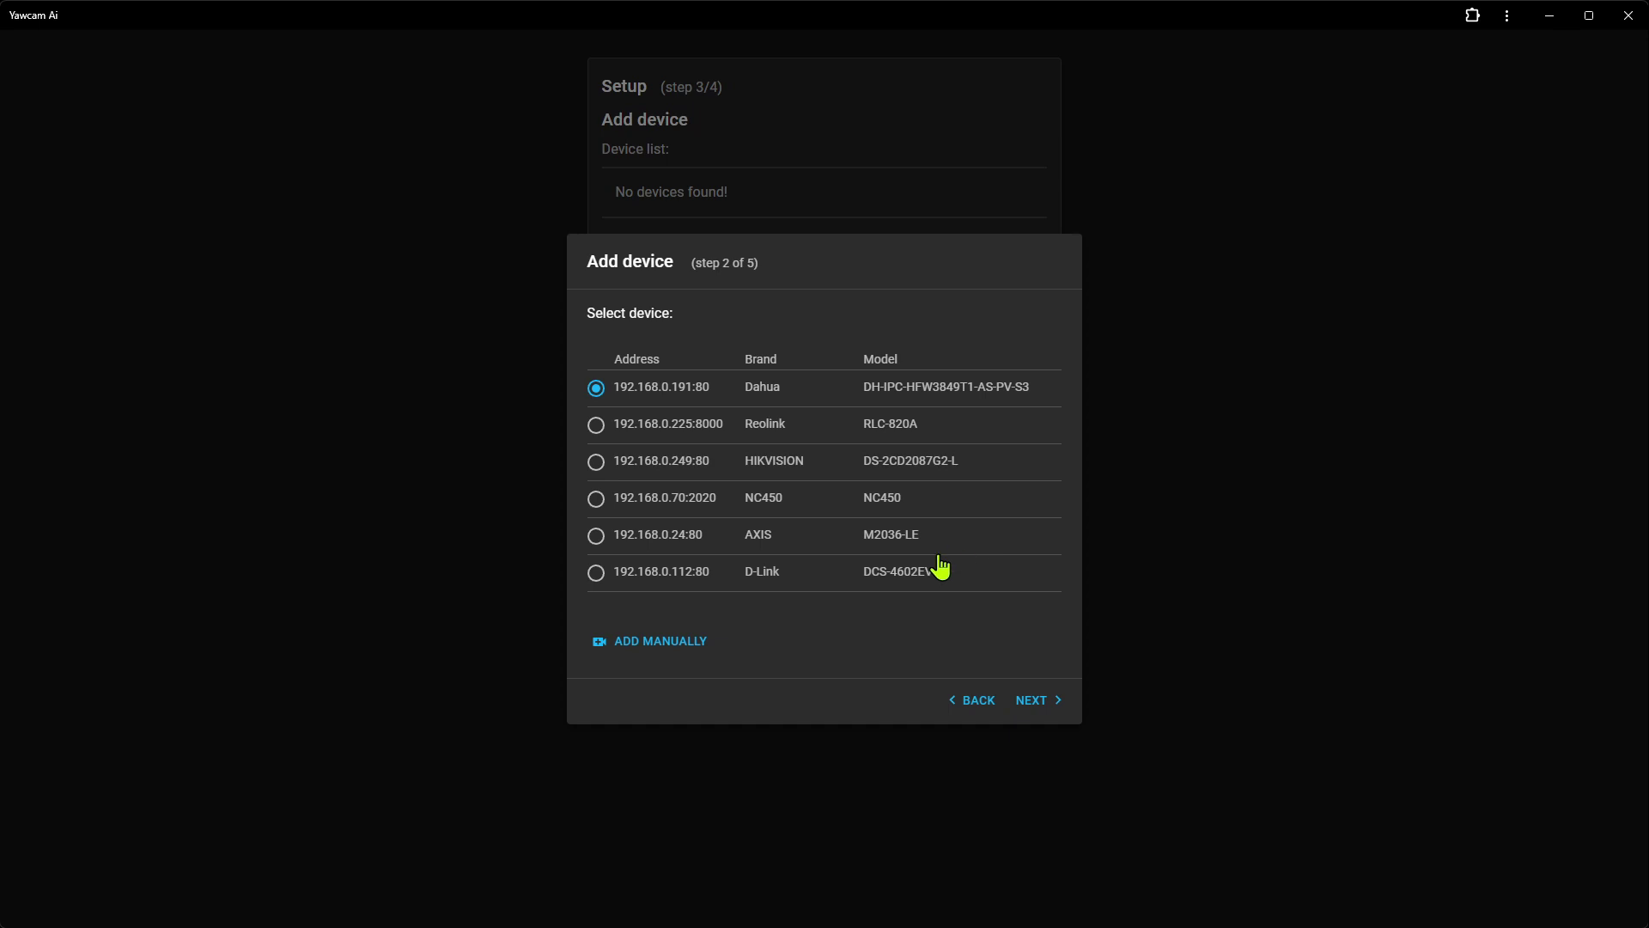
Pick the D-Link camera at 192.168.0.112:80 and enter its username and password
{"action": "left_click", "coordinate": [667, 571]}
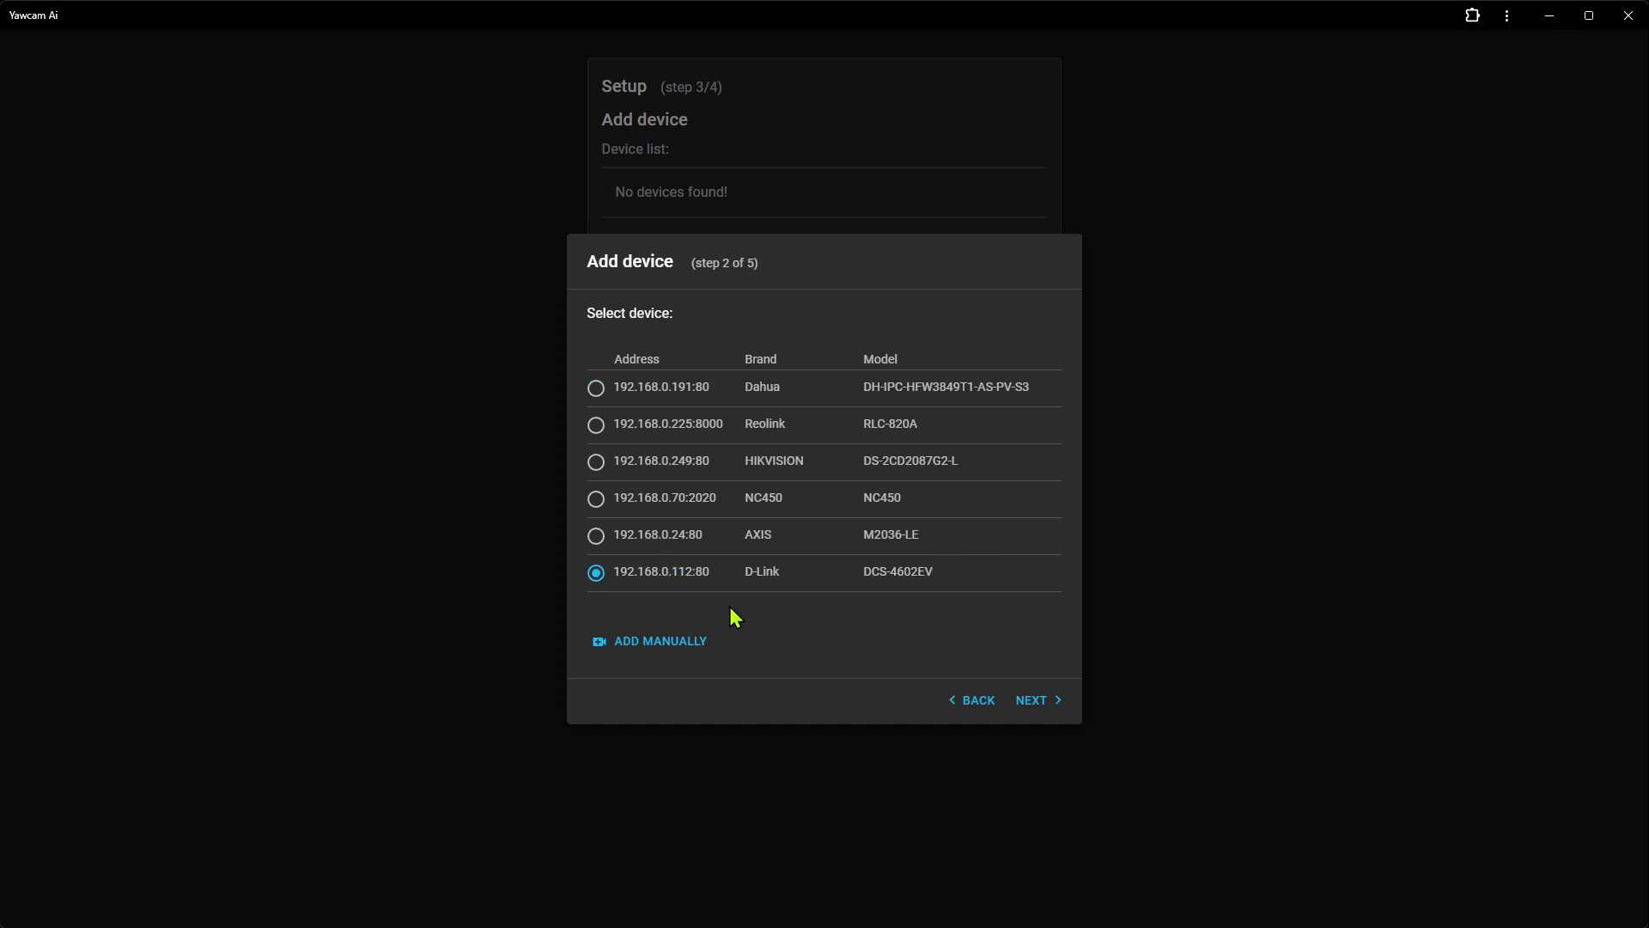
{"action": "left_click", "coordinate": [1039, 701]}
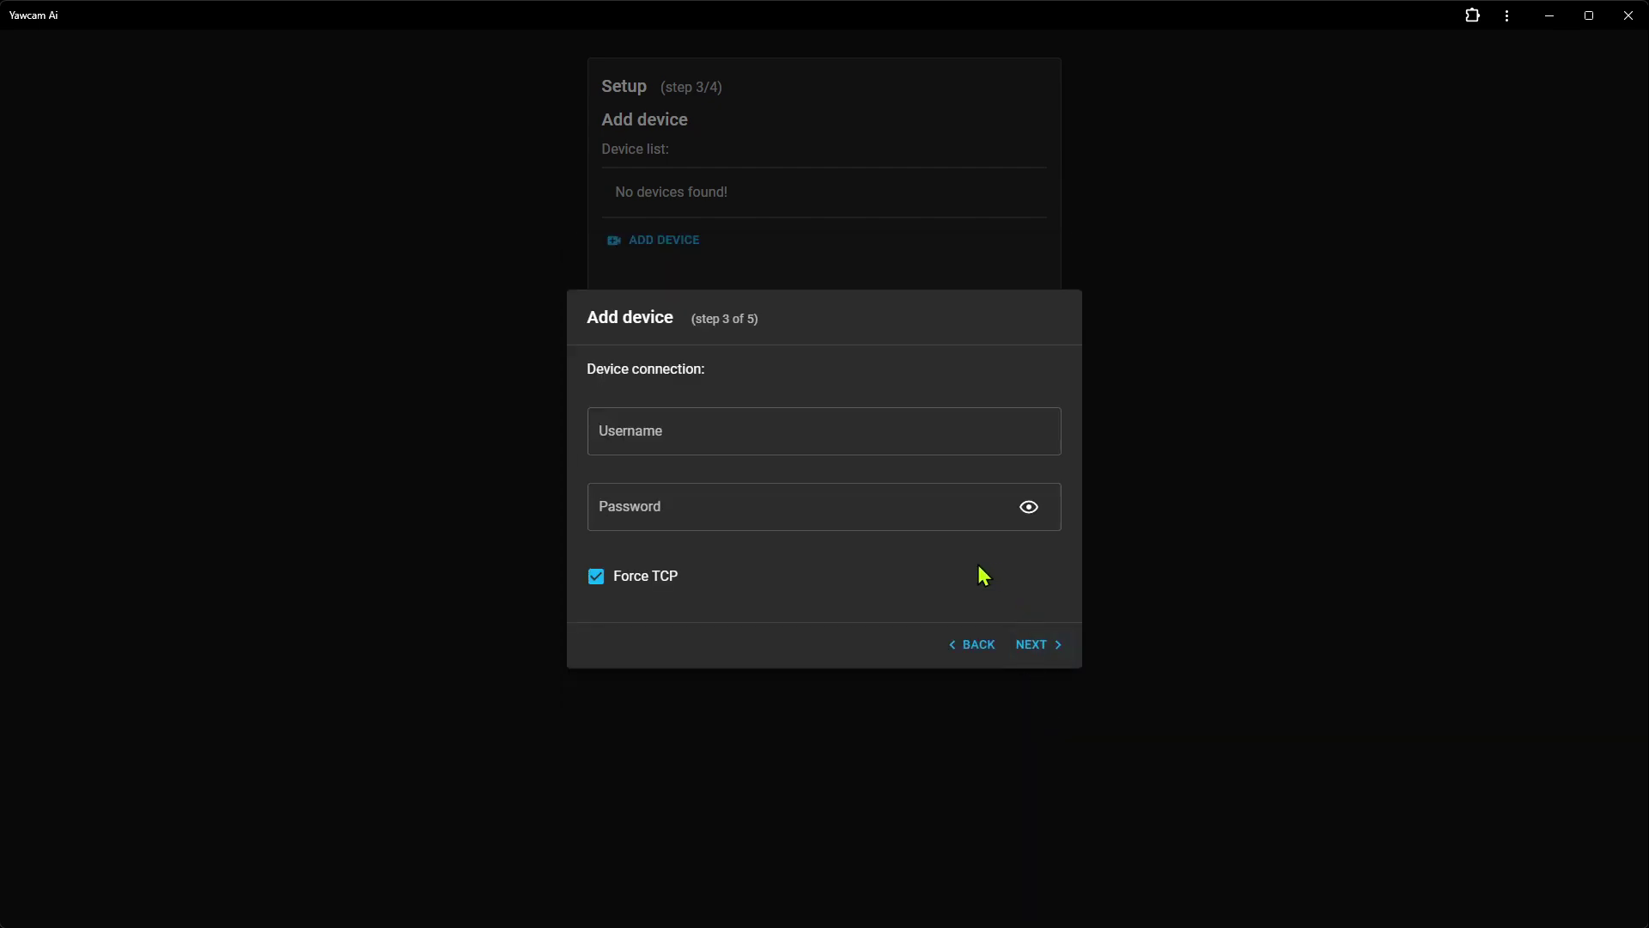
{"action": "left_click", "coordinate": [692, 426]}
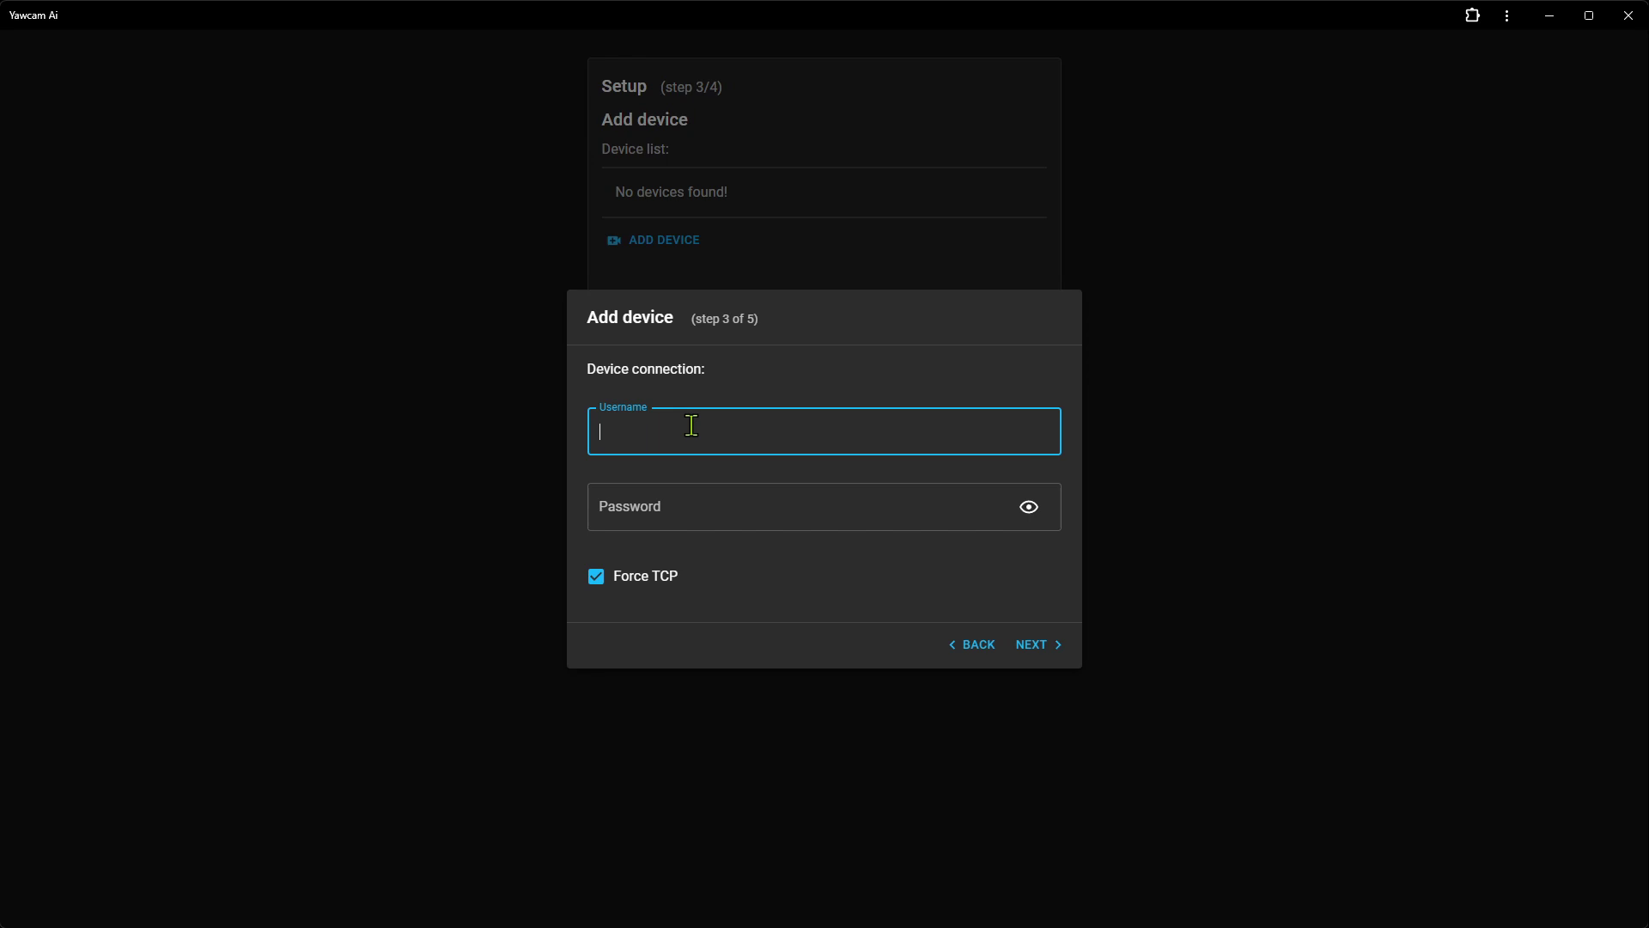
{"action": "type", "text": "admin"}
{"action": "key", "text": "Tab"}
{"action": "type", "text": "•••••••••"}
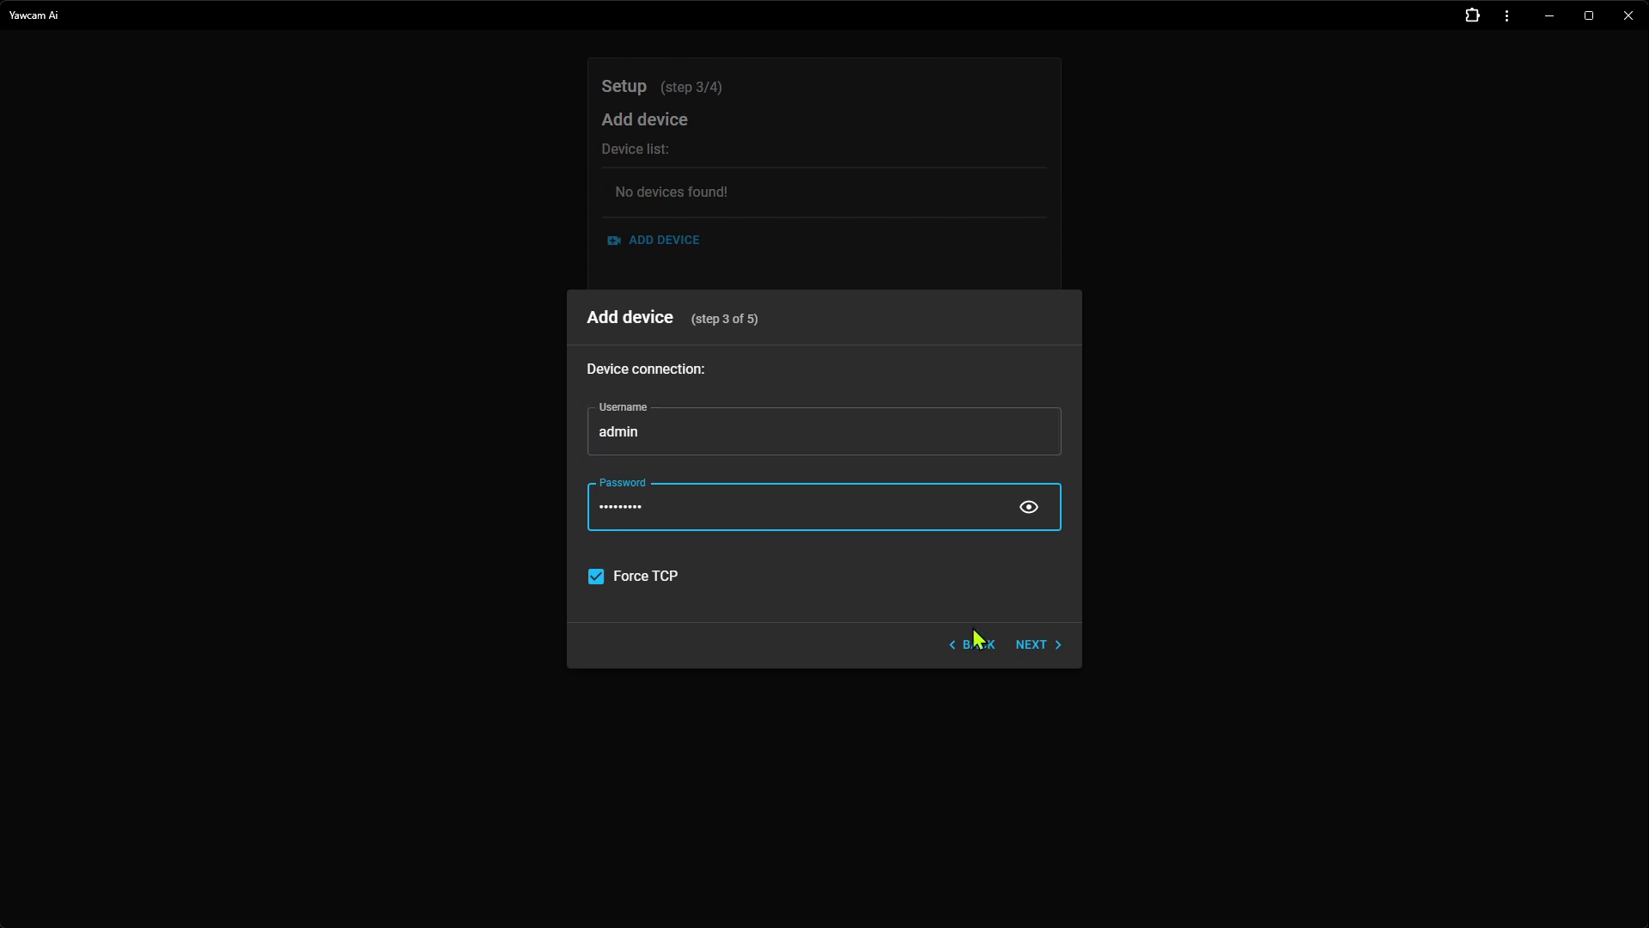
{"action": "left_click", "coordinate": [1034, 646]}
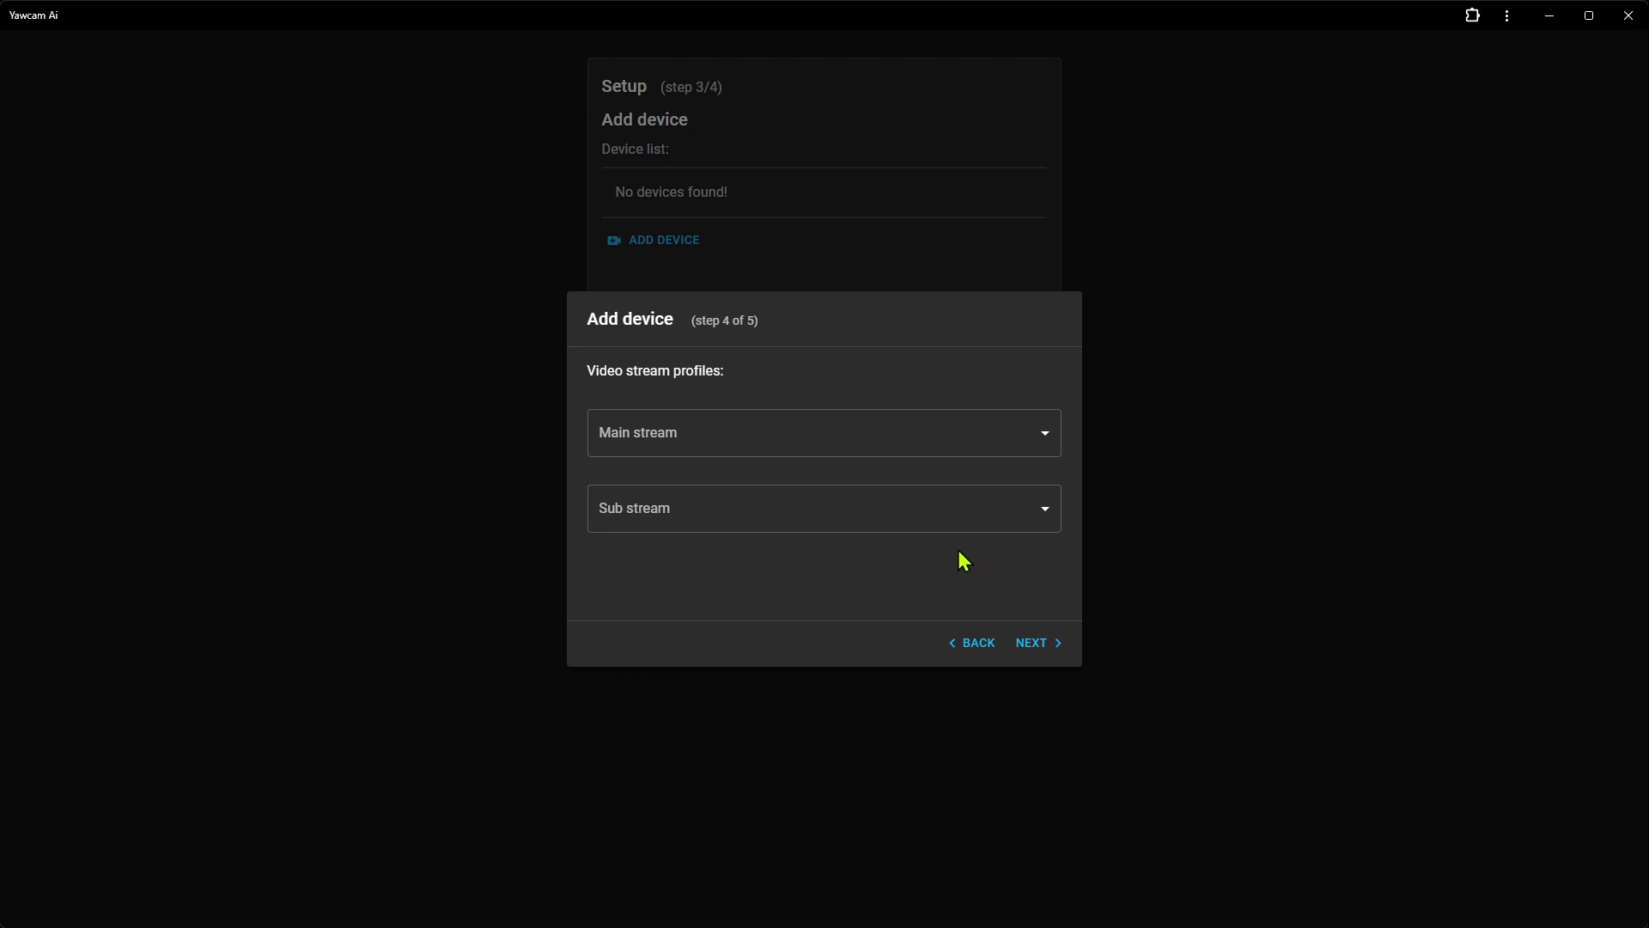
Assign Profile1 to the main stream and Profile2 to the sub stream, test, and save Camera #1
{"action": "left_click", "coordinate": [813, 434]}
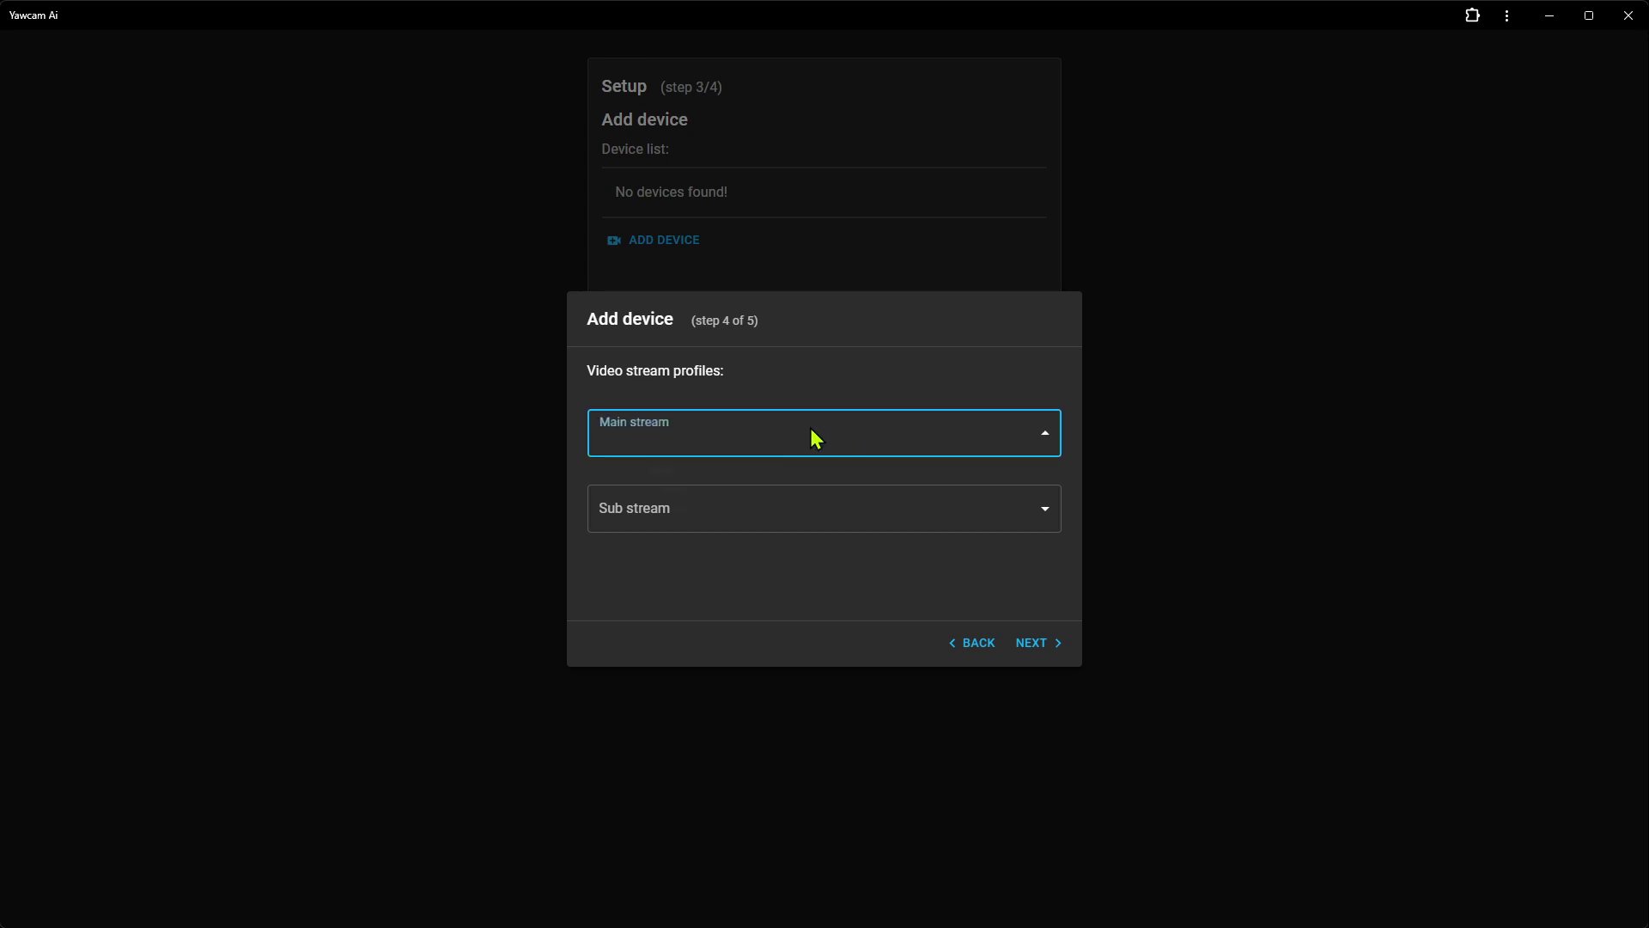
{"action": "left_click", "coordinate": [676, 515]}
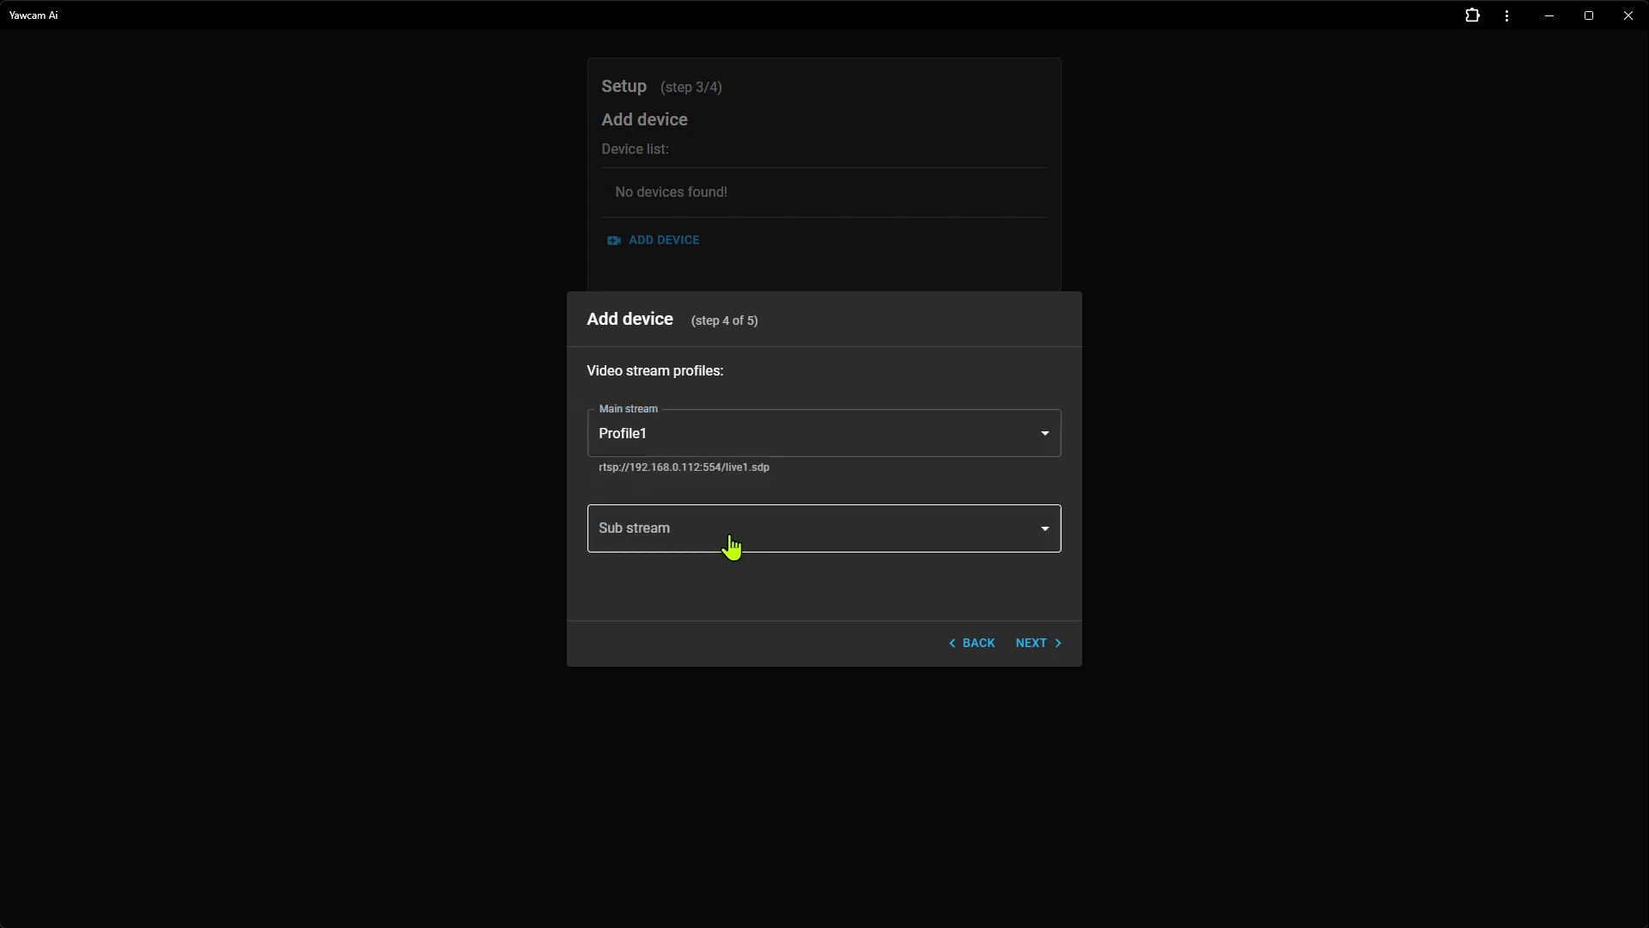
{"action": "left_click", "coordinate": [737, 552]}
{"action": "left_click", "coordinate": [709, 640]}
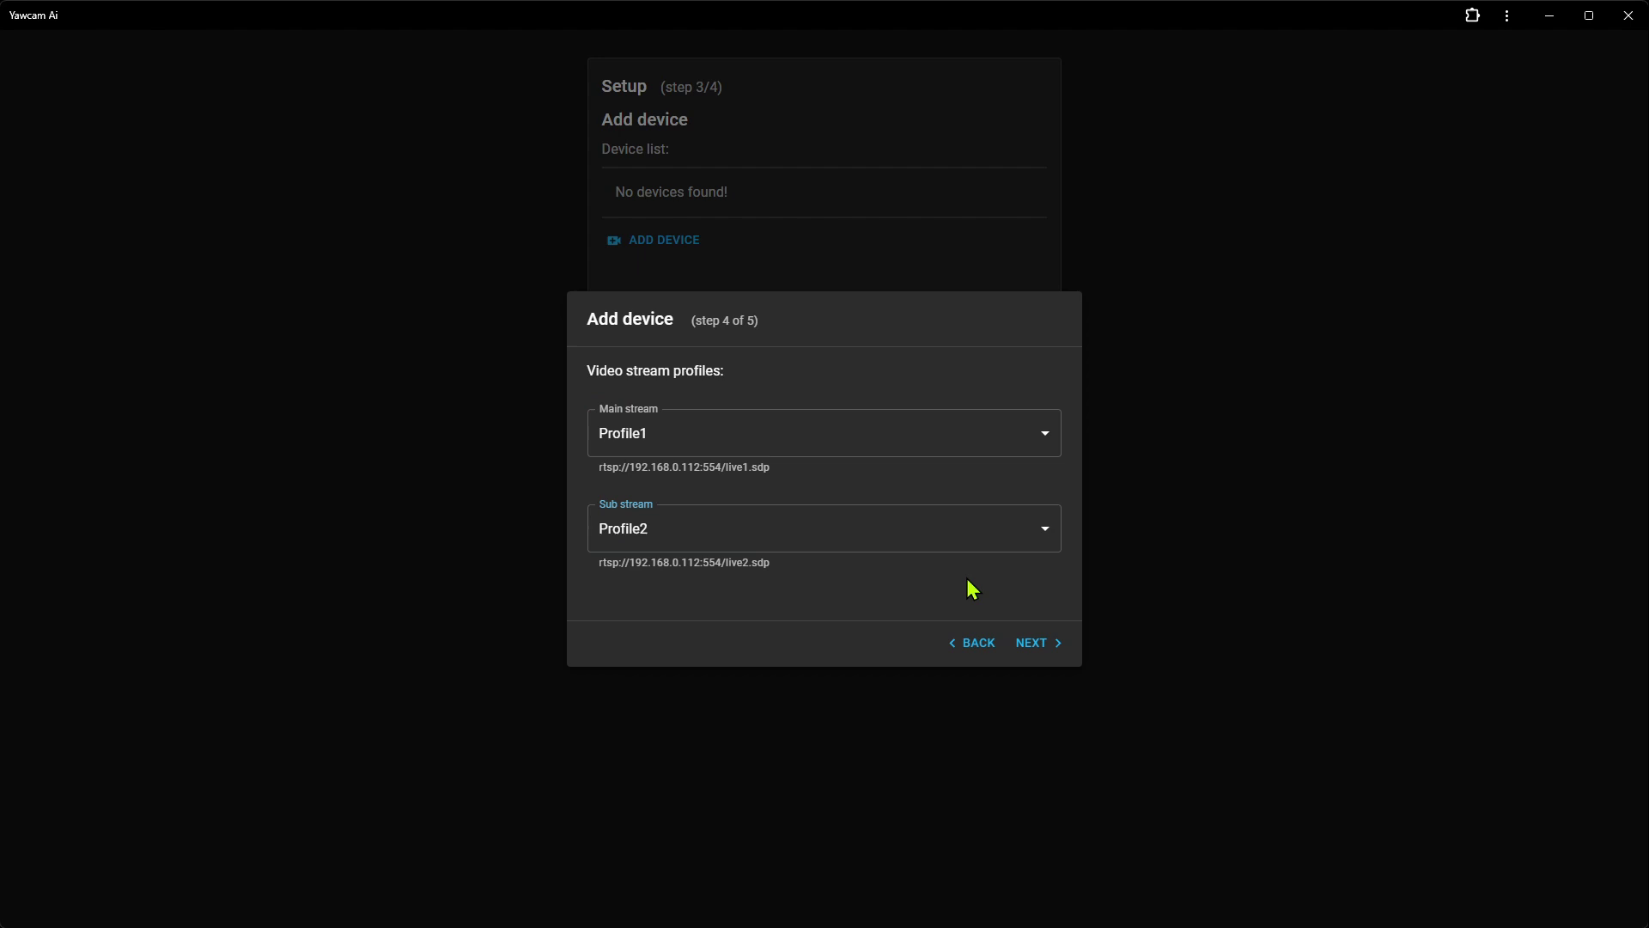
{"action": "left_click", "coordinate": [1044, 642]}
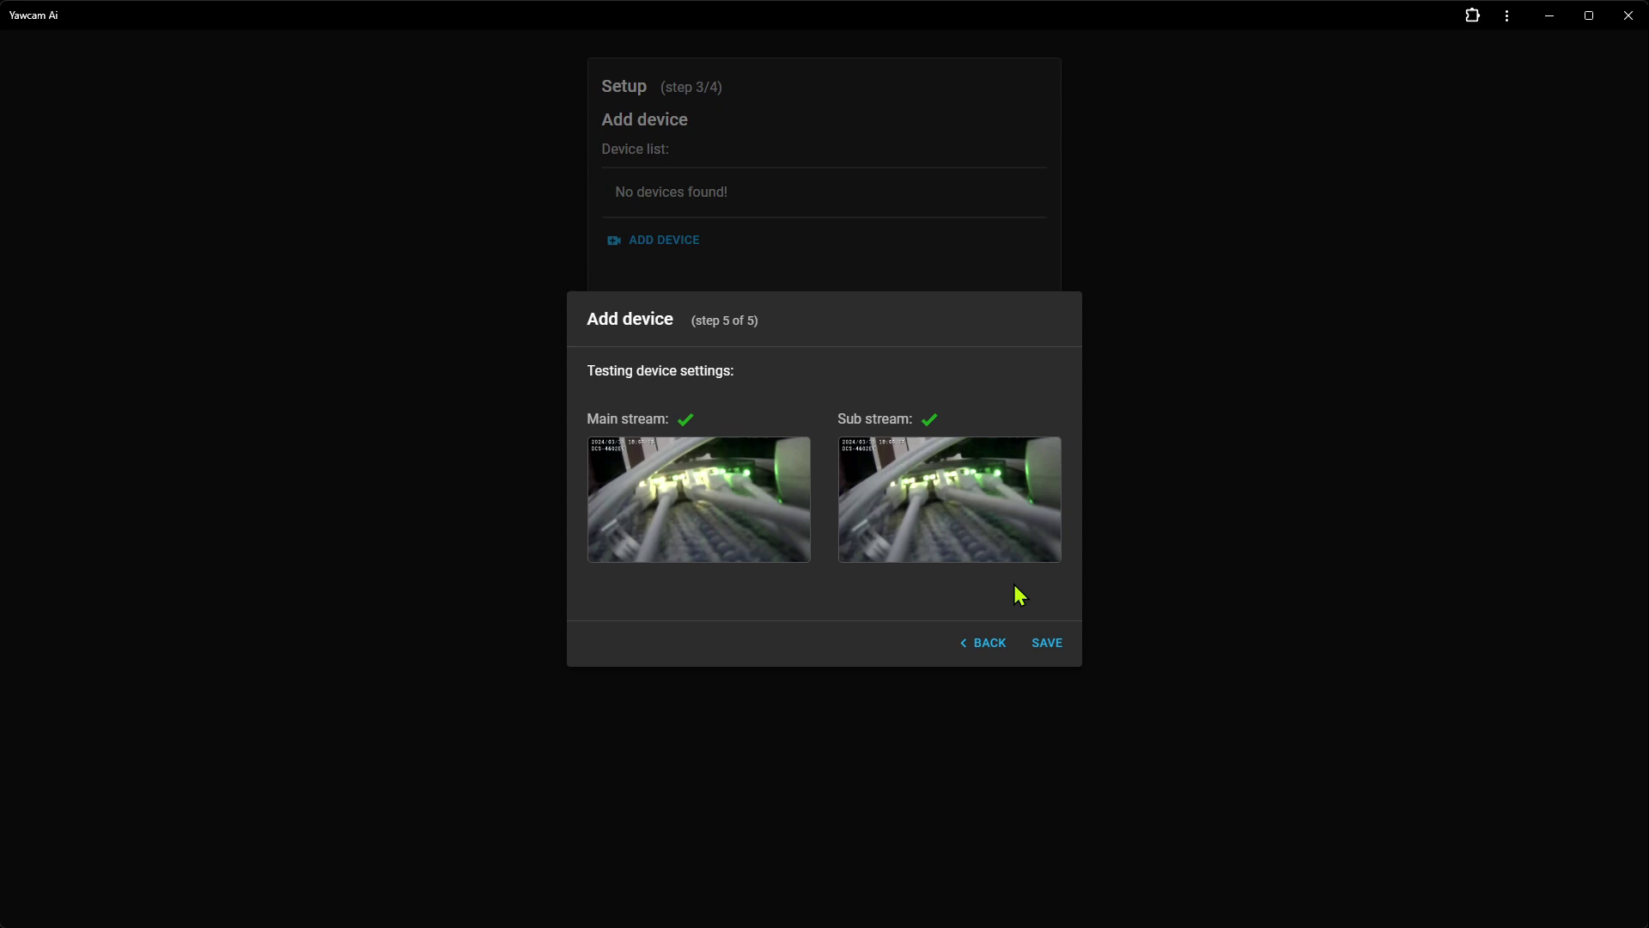
{"action": "left_click", "coordinate": [1048, 644]}
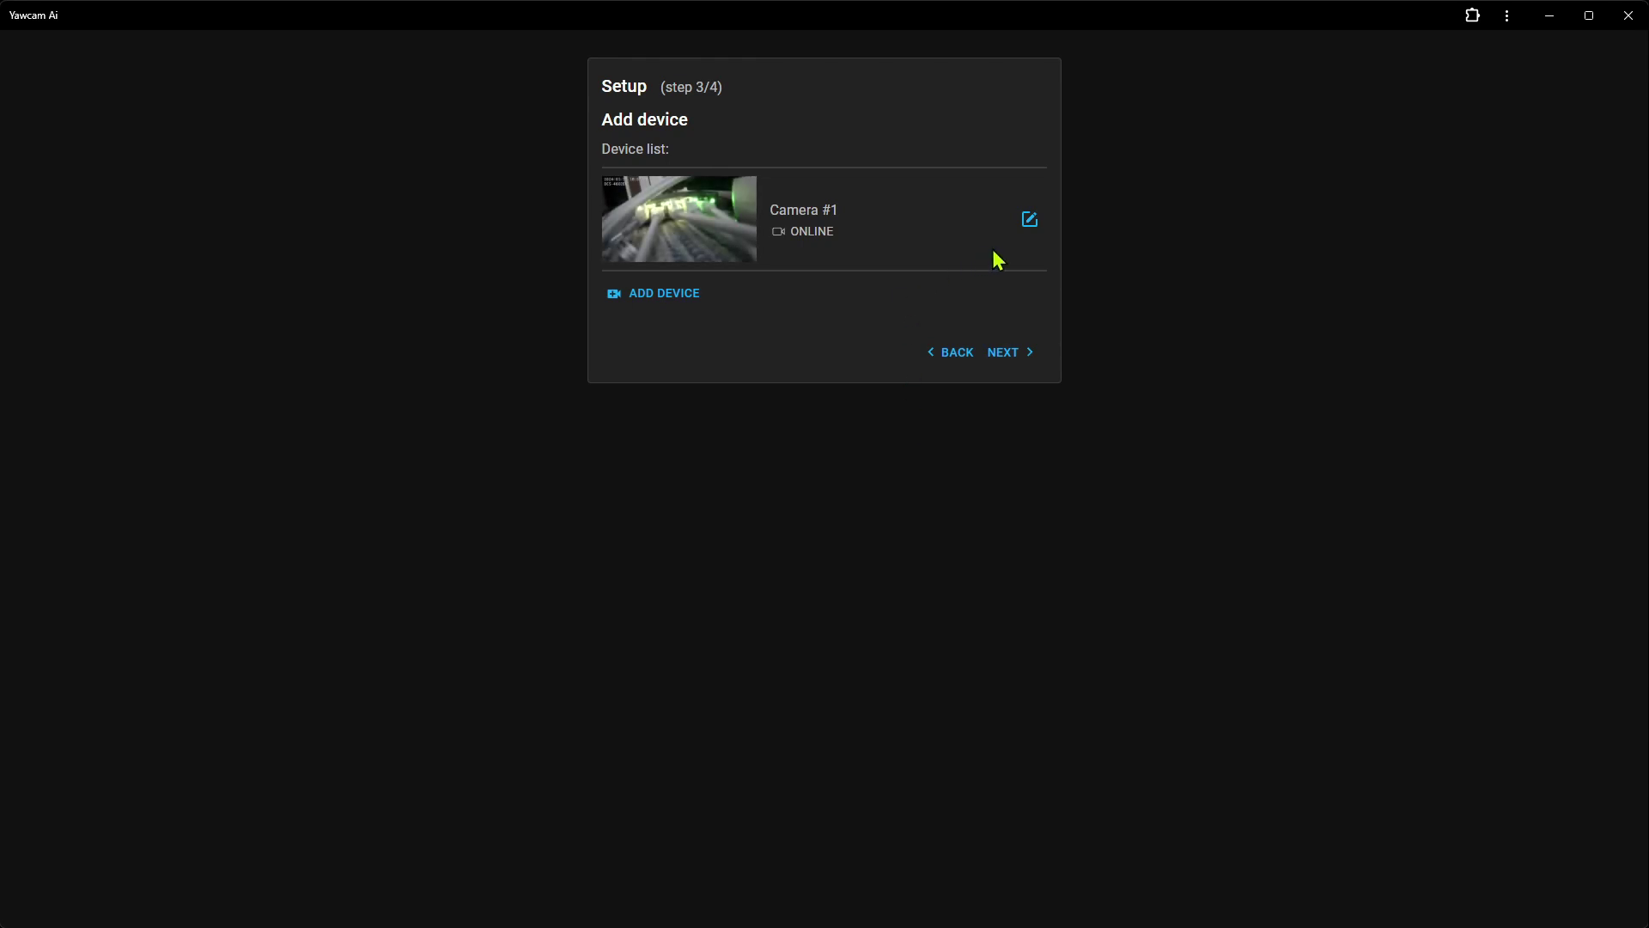
Review Camera #1's settings unchanged, then advance to setup step 4/4
{"action": "left_click", "coordinate": [1030, 220]}
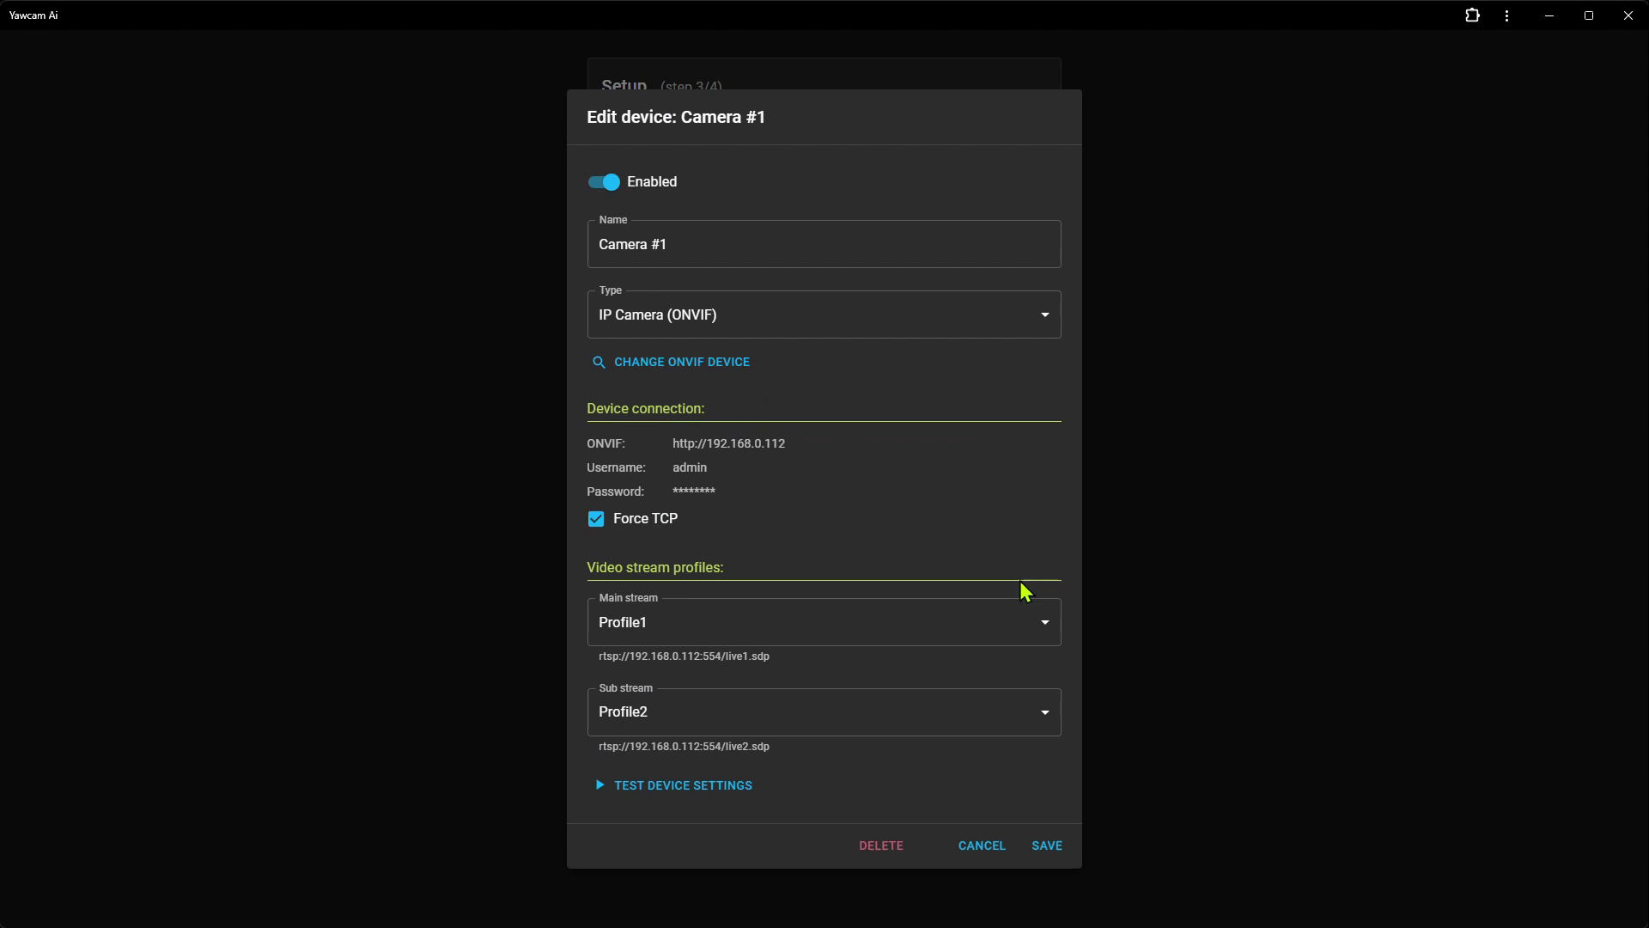
{"action": "left_click", "coordinate": [981, 846]}
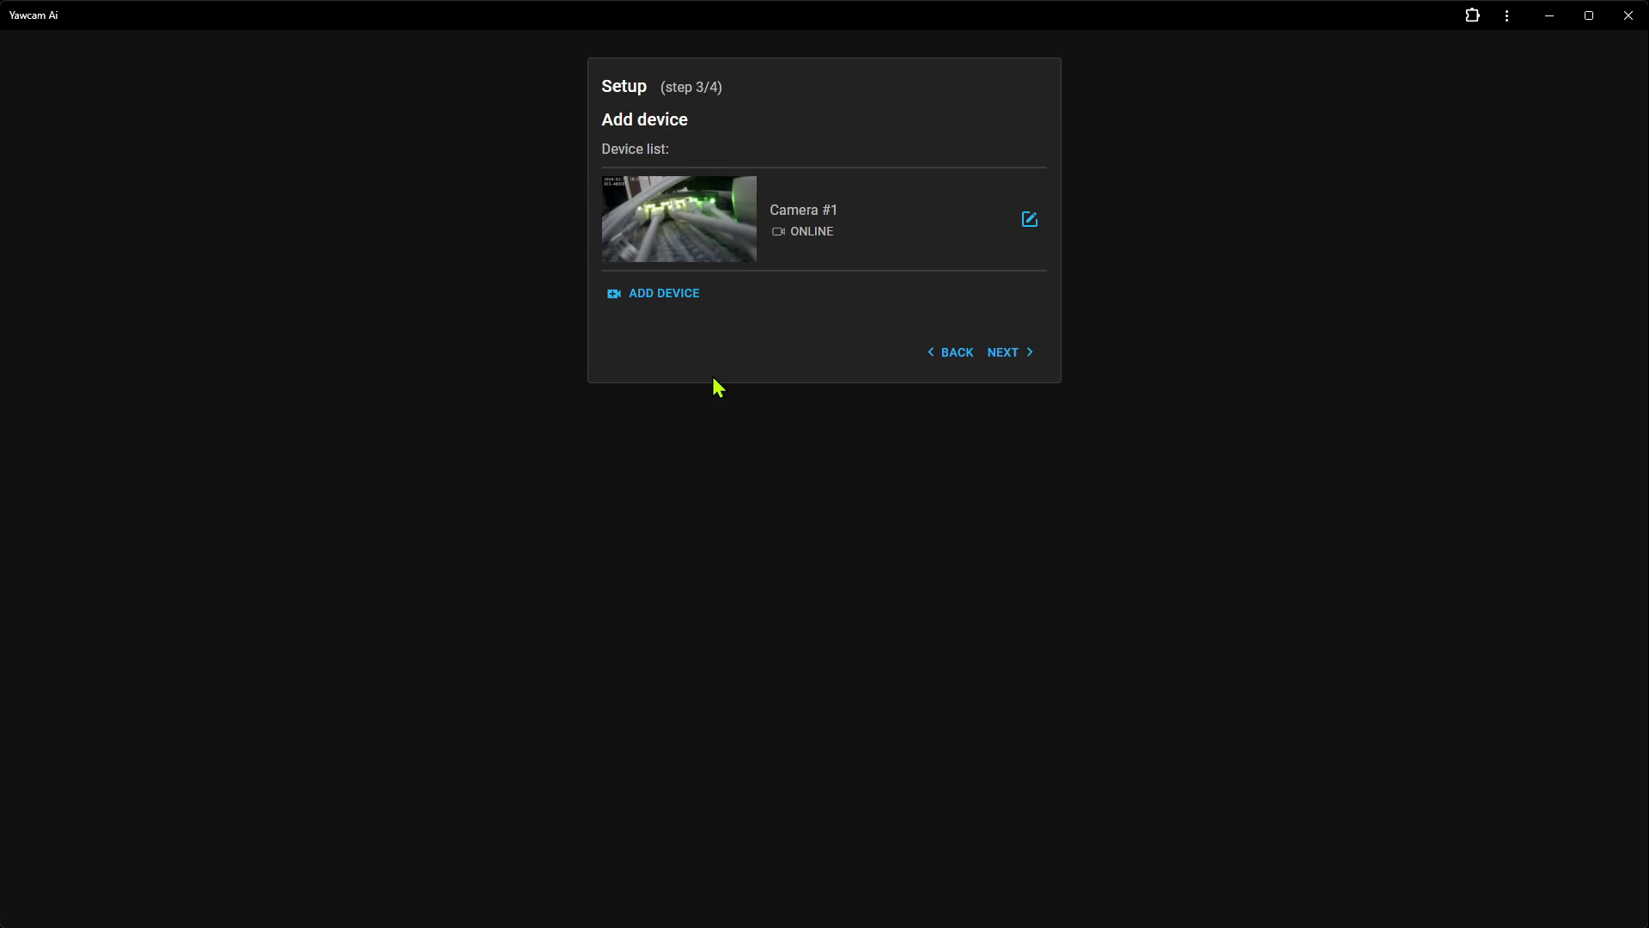
{"action": "left_click", "coordinate": [1022, 358]}
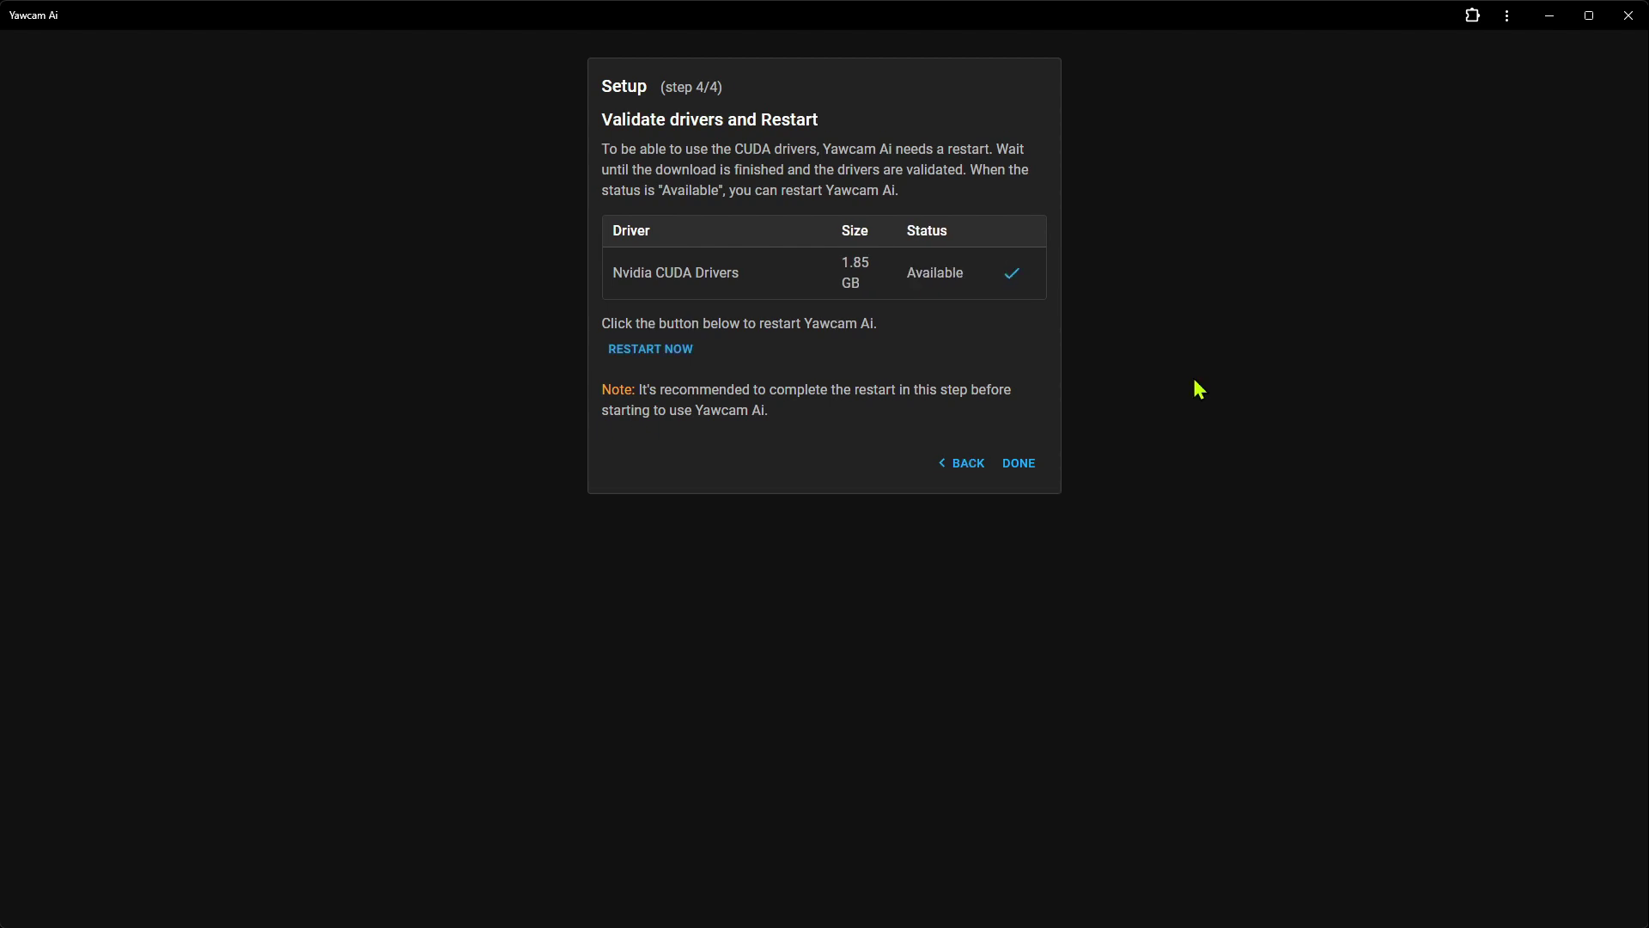
Restart Yawcam AI with the CUDA drivers available and confirm the Done! dialog
{"action": "left_click", "coordinate": [643, 352]}
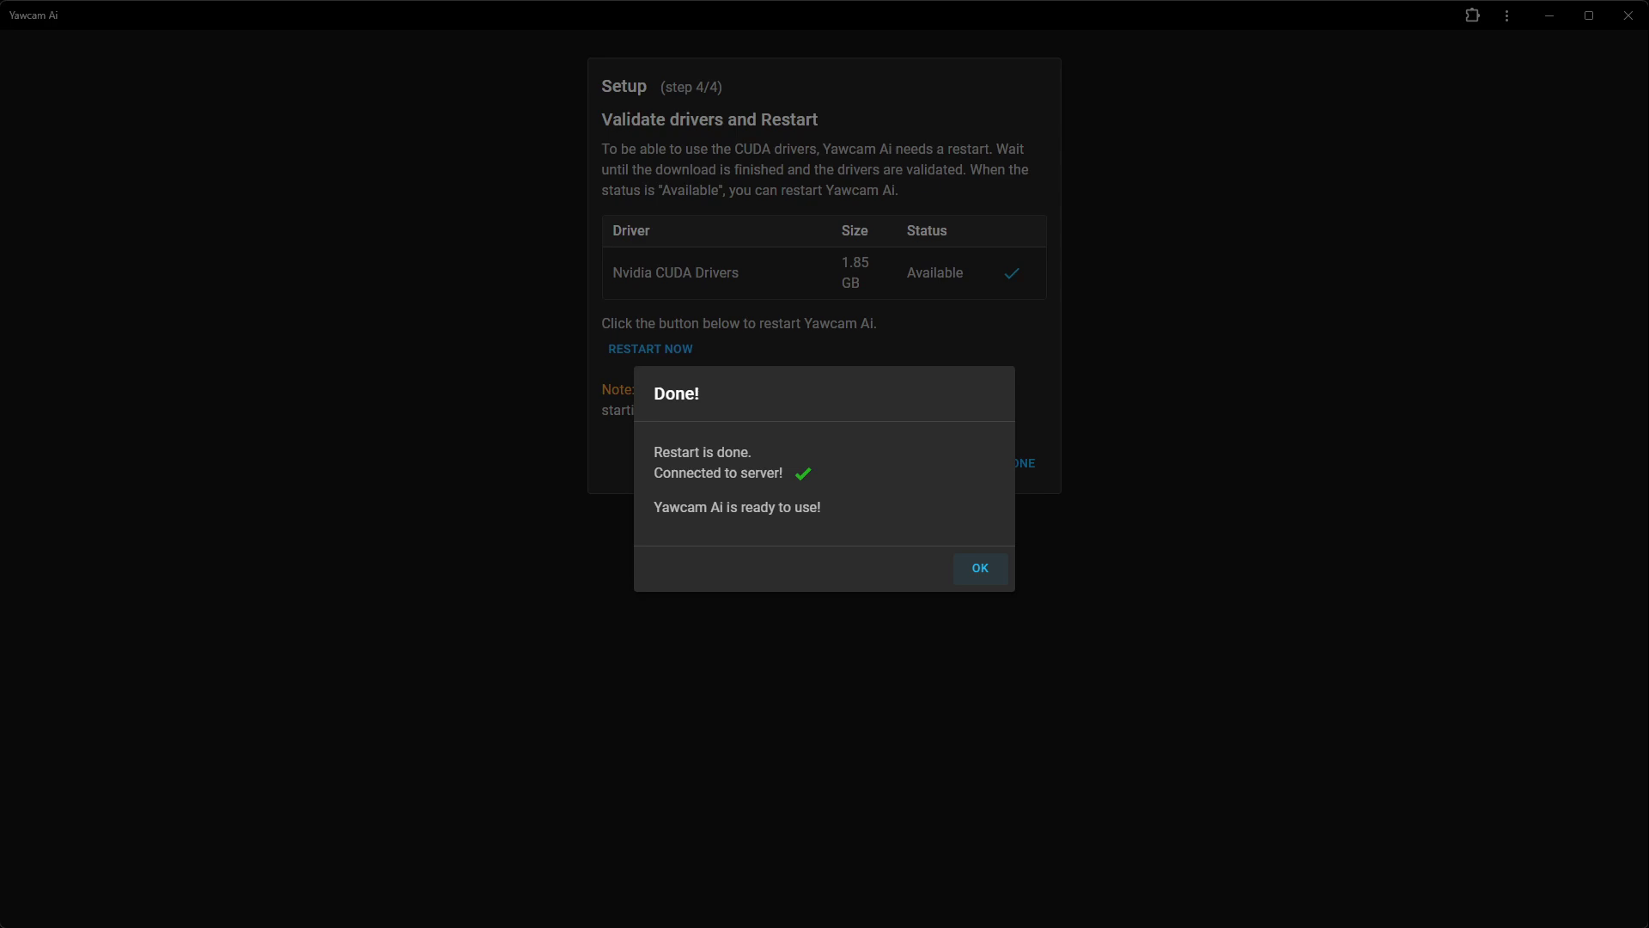
{"action": "left_click", "coordinate": [982, 574]}
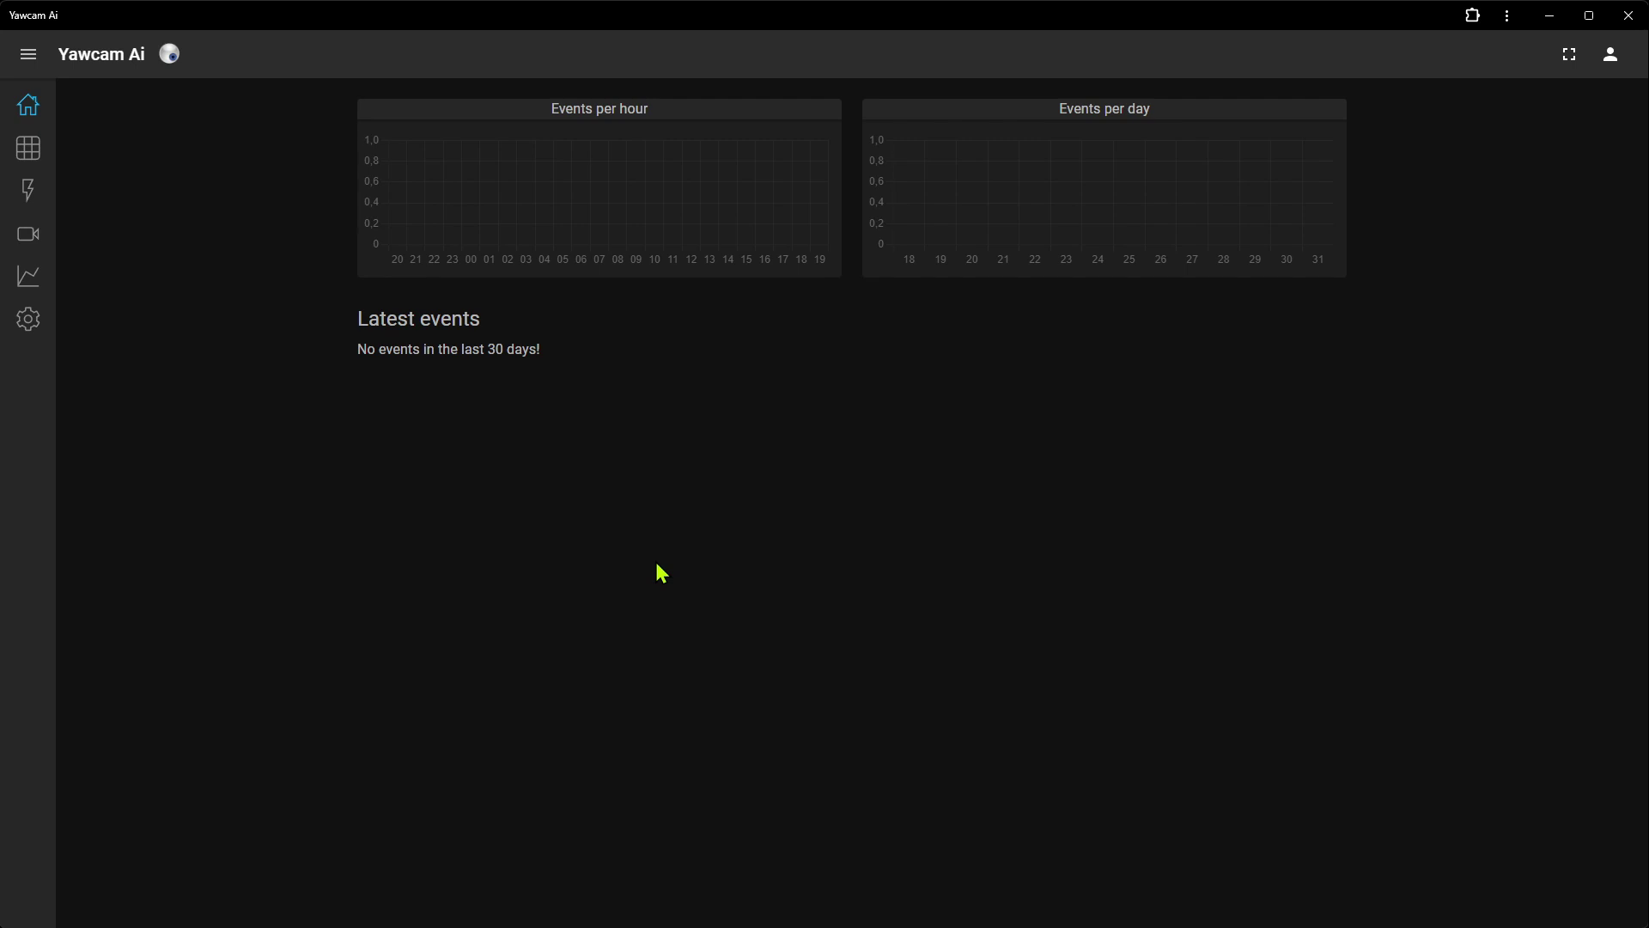
Open the settings page for Camera #1 from the cameras list
{"action": "left_click", "coordinate": [28, 235]}
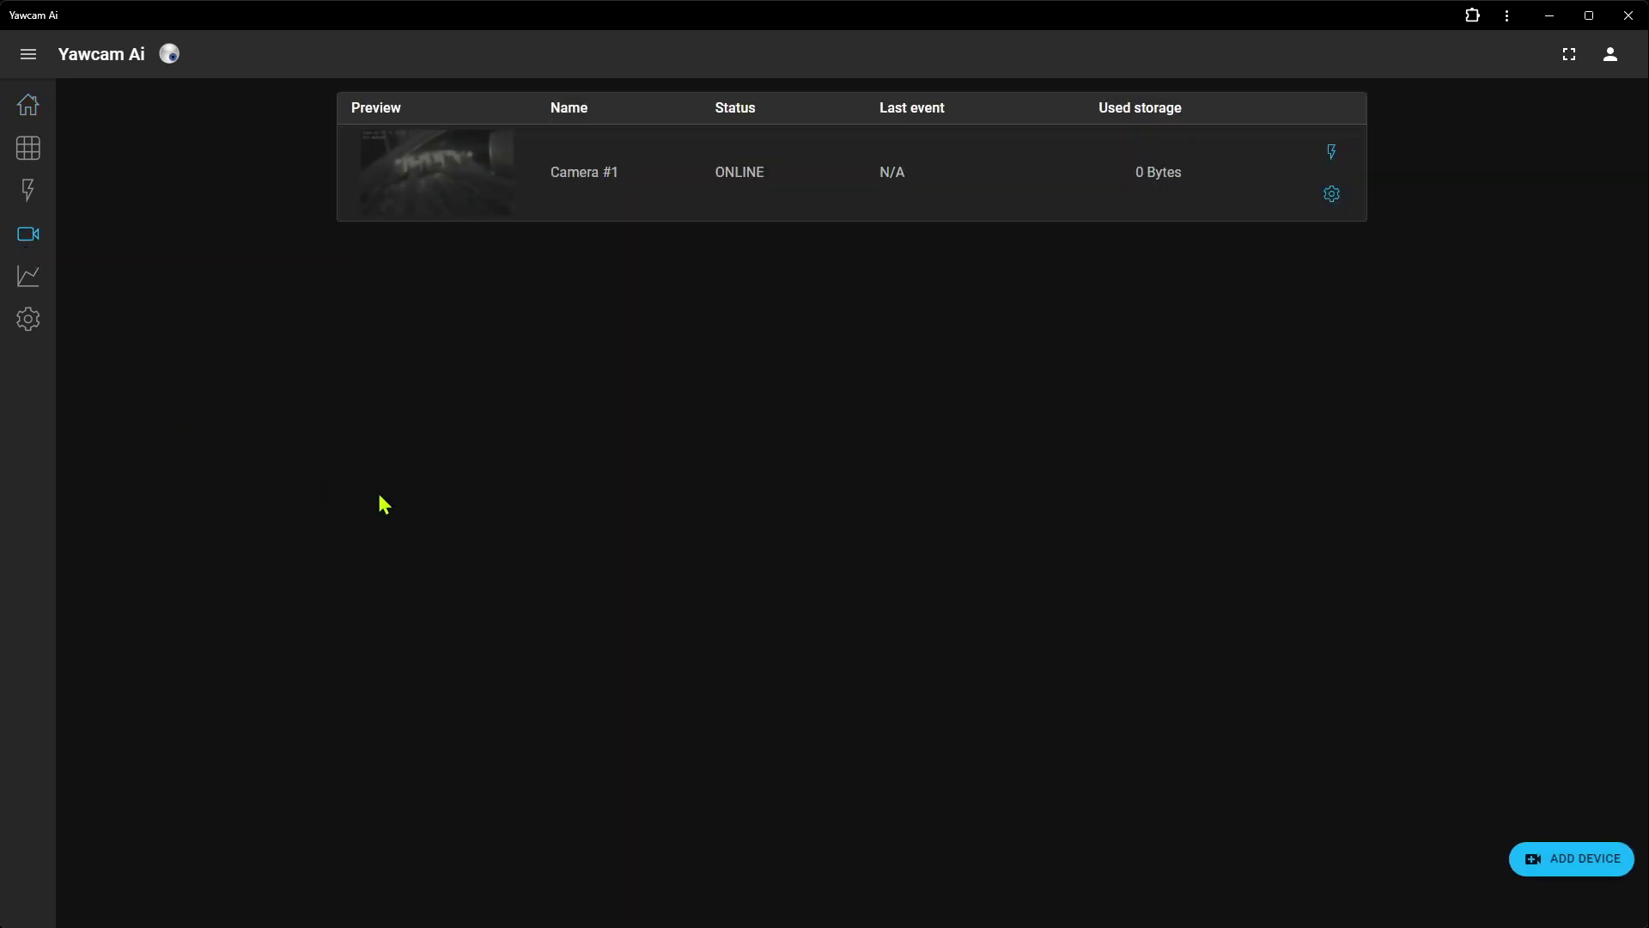
{"action": "left_click", "coordinate": [1334, 195]}
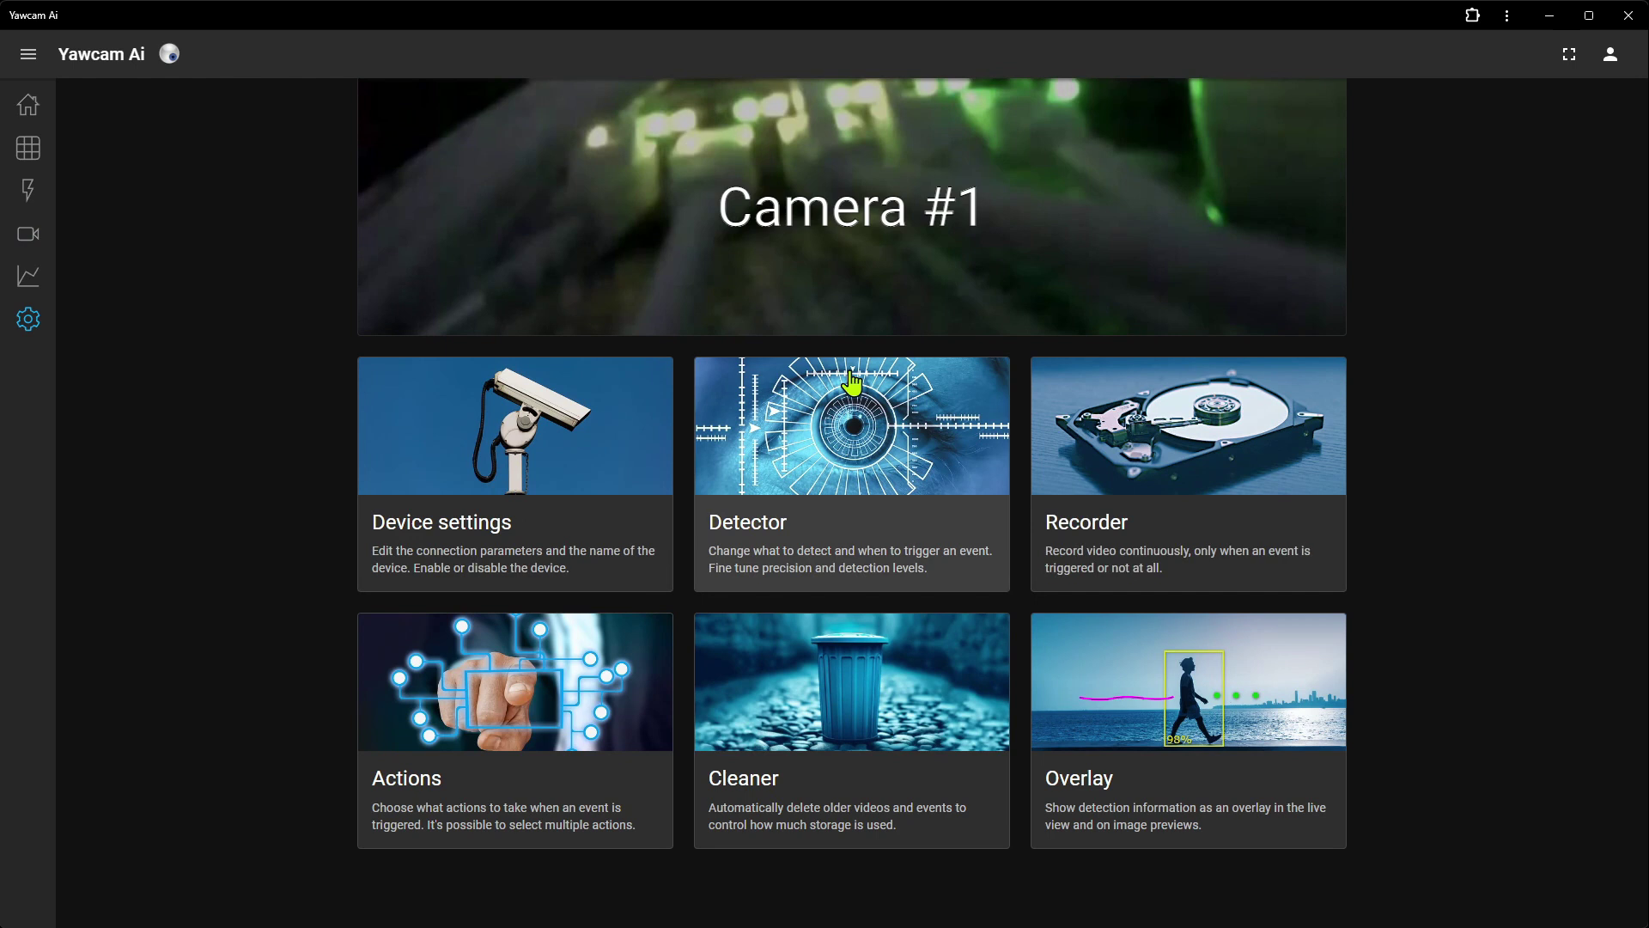